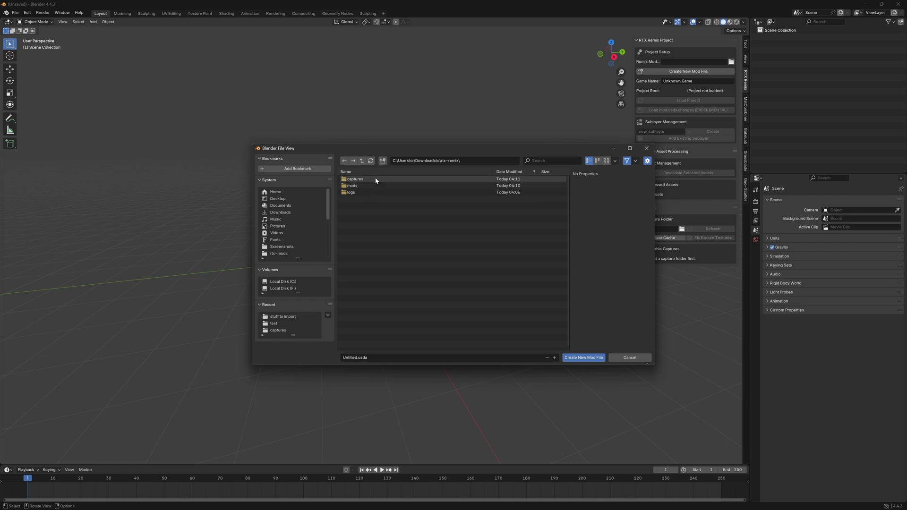
Create a new RTX Remix mod file named mod.usda in the test folder inside rtx-remix\mods
{"action": "left_click", "coordinate": [441, 162]}
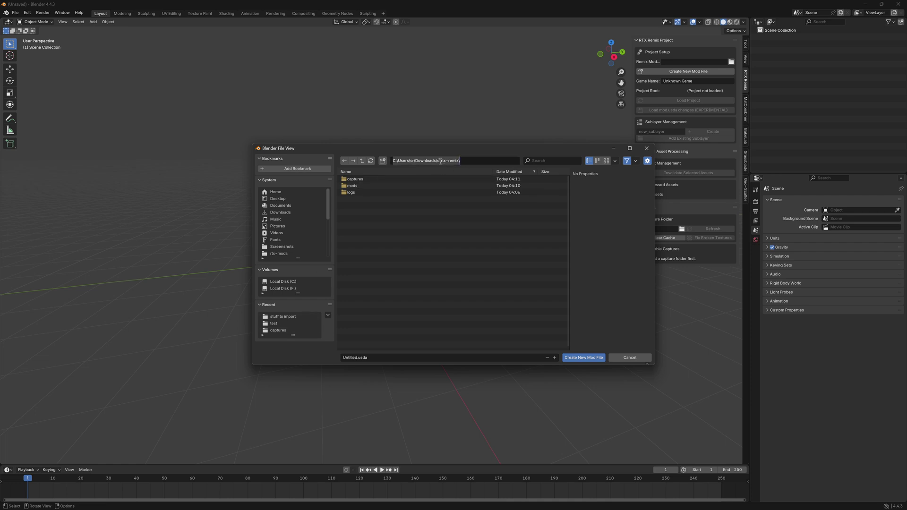
{"action": "left_click", "coordinate": [439, 161]}
{"action": "left_click", "coordinate": [393, 189]}
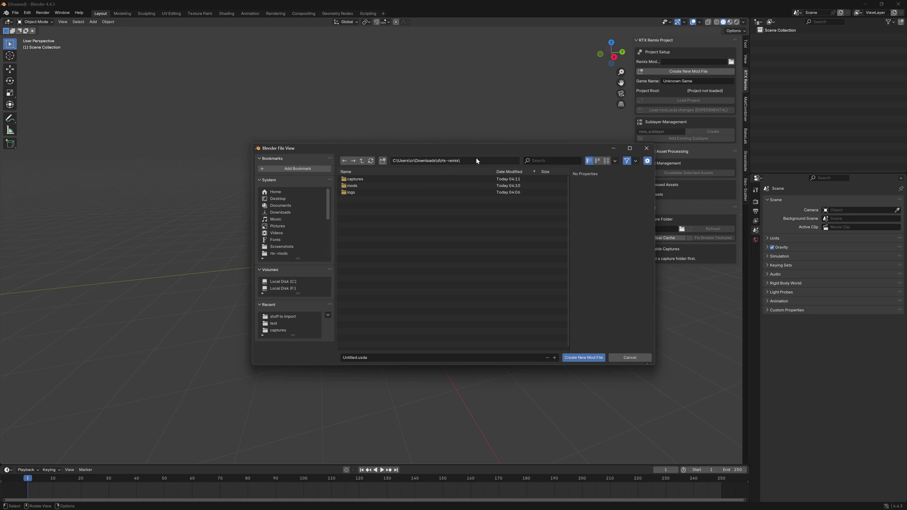
{"action": "double_click", "coordinate": [364, 185]}
{"action": "double_click", "coordinate": [362, 181]}
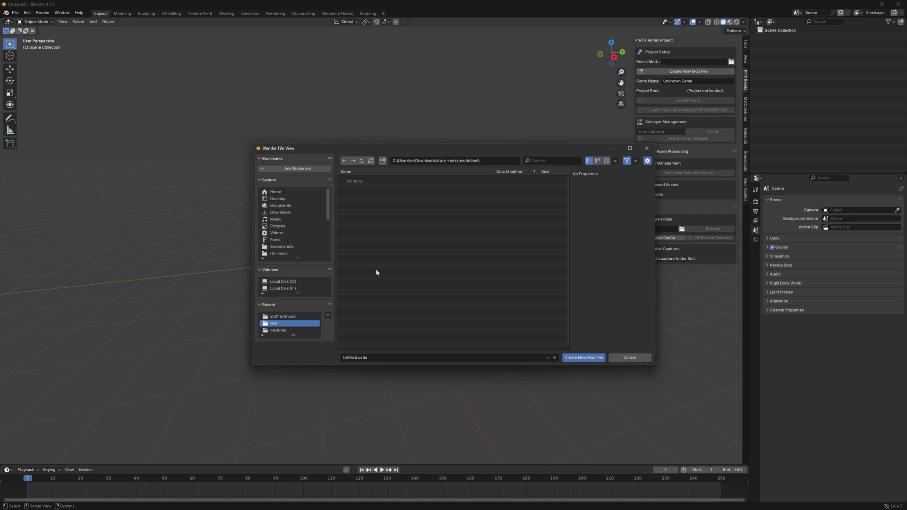
{"action": "left_click", "coordinate": [373, 357]}
{"action": "type", "text": "mo"}
{"action": "left_click", "coordinate": [584, 357]}
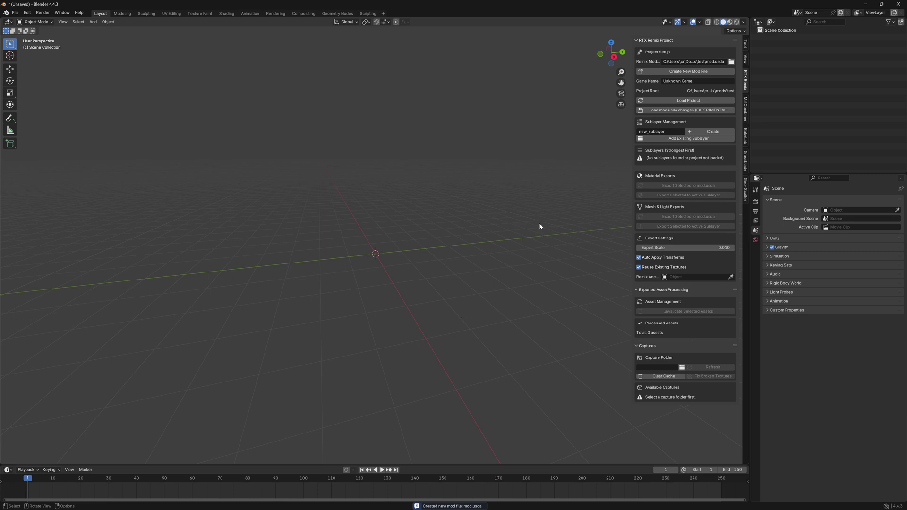
Set the capture folder to rtx-remix\captures and import the test.usd capture with its materials and lights
{"action": "left_click_drag", "start_coordinate": [633, 152], "coordinate": [600, 186]}
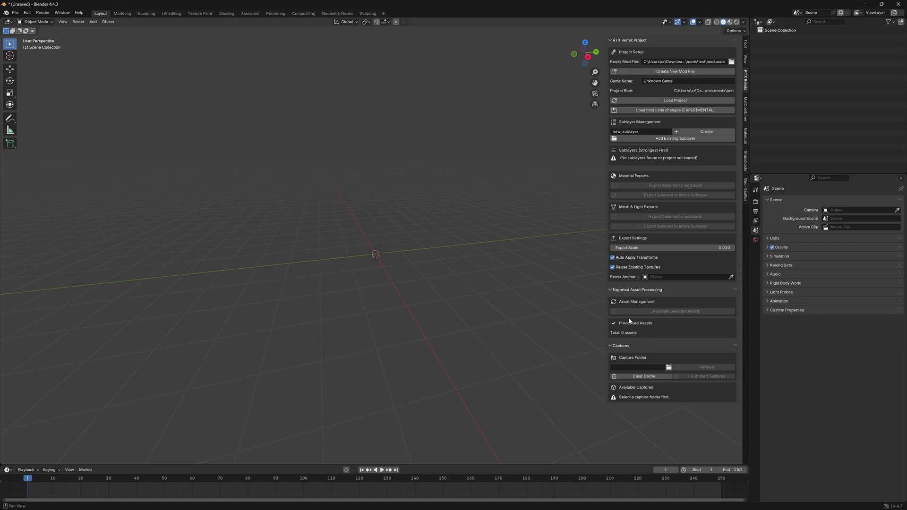
{"action": "left_click", "coordinate": [668, 368]}
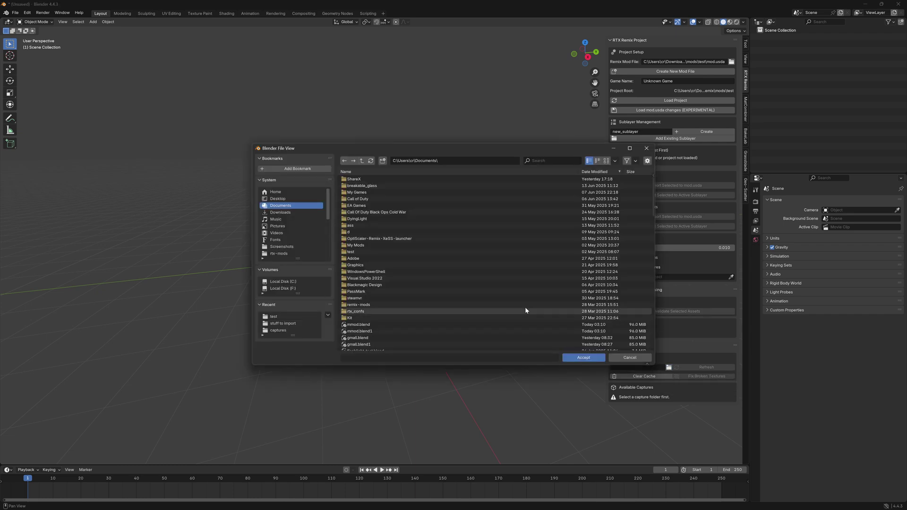
{"action": "left_click", "coordinate": [275, 330]}
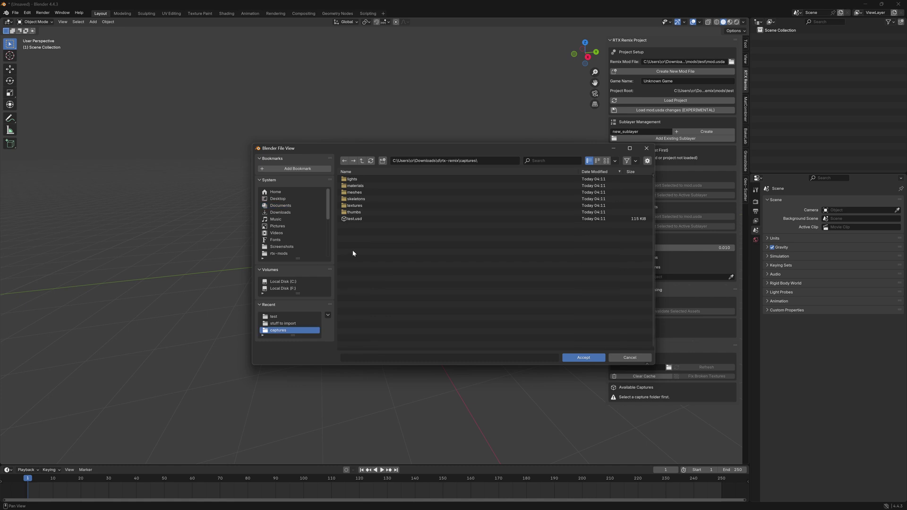
{"action": "left_click", "coordinate": [597, 357]}
{"action": "scroll", "coordinate": [636, 352], "scroll_direction": "down", "scroll_amount": 6}
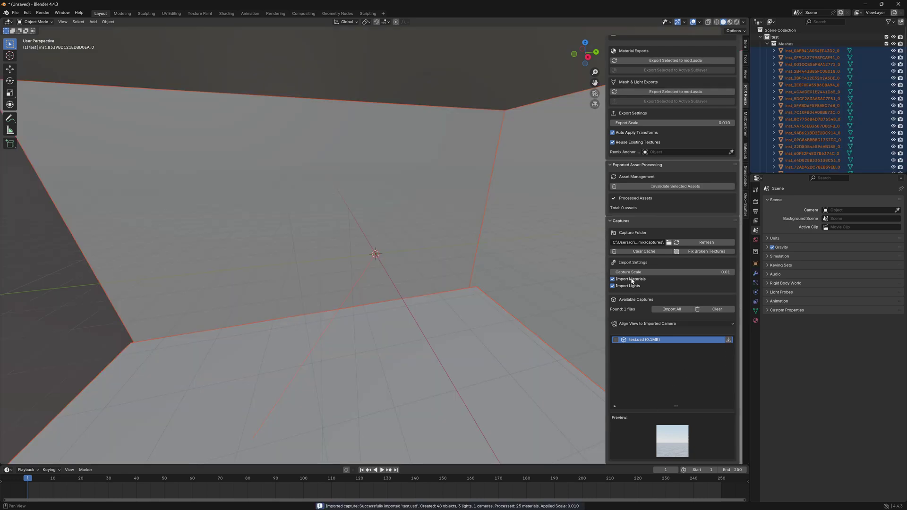
Align the view to the imported camera and switch the viewport to Material Preview shading
{"action": "left_click", "coordinate": [631, 324]}
{"action": "left_click", "coordinate": [631, 332]}
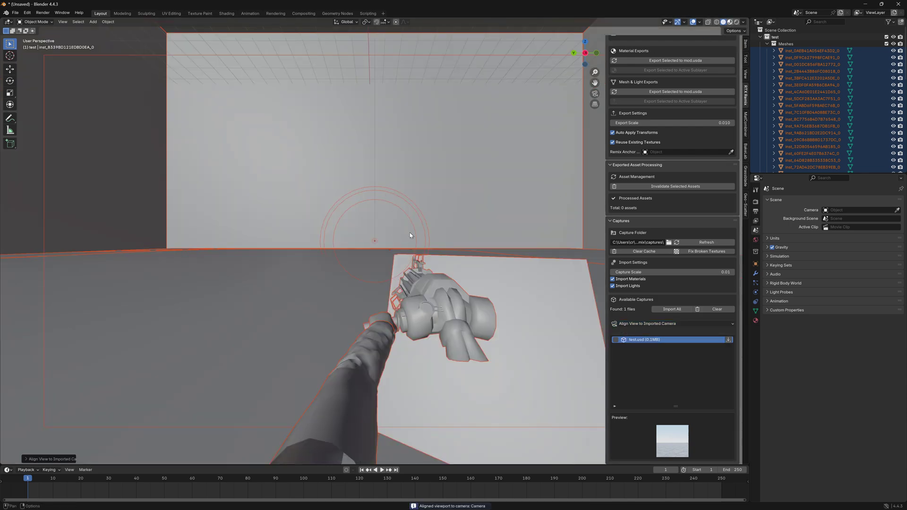
{"action": "key", "text": "z"}
{"action": "key", "text": "shift+grave"}
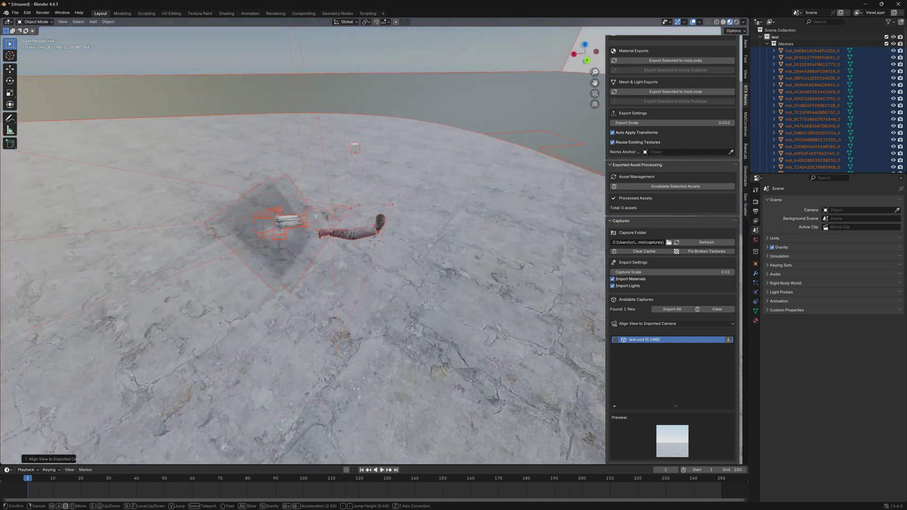
{"action": "left_click", "coordinate": [327, 224]}
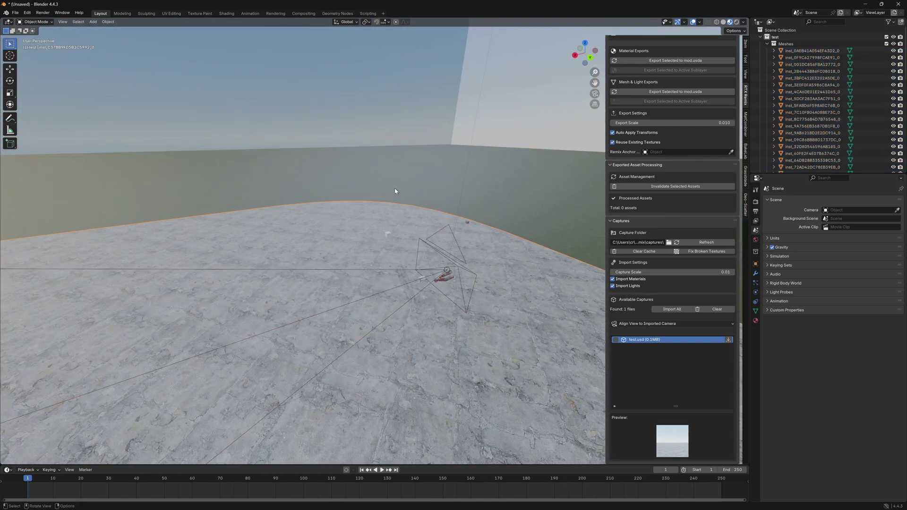
Delete the sky box meshes that surround the imported capture
{"action": "key", "text": "shift+grave"}
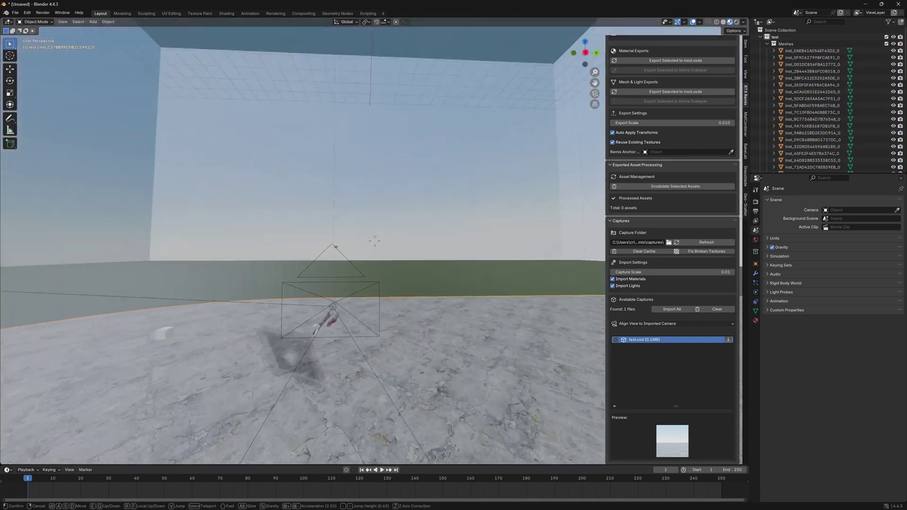
{"action": "key", "text": "w"}
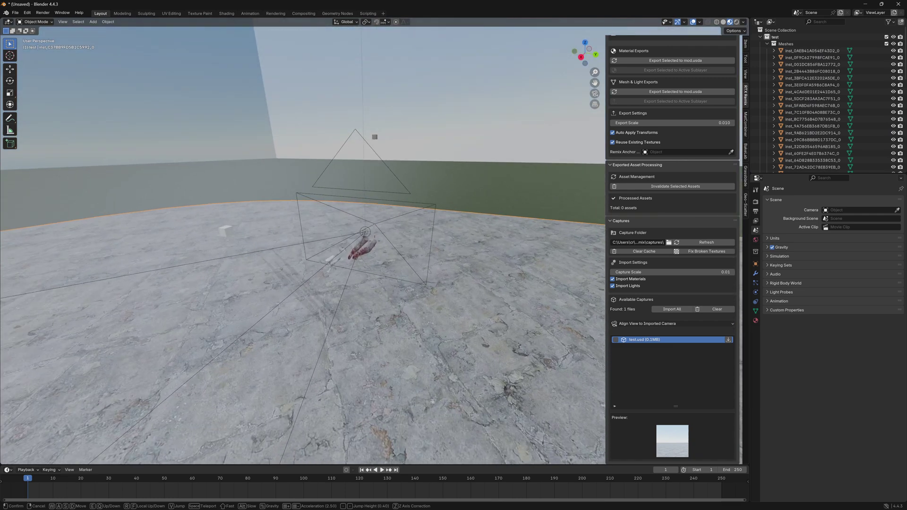
{"action": "key", "text": "s"}
{"action": "key", "text": "s"}
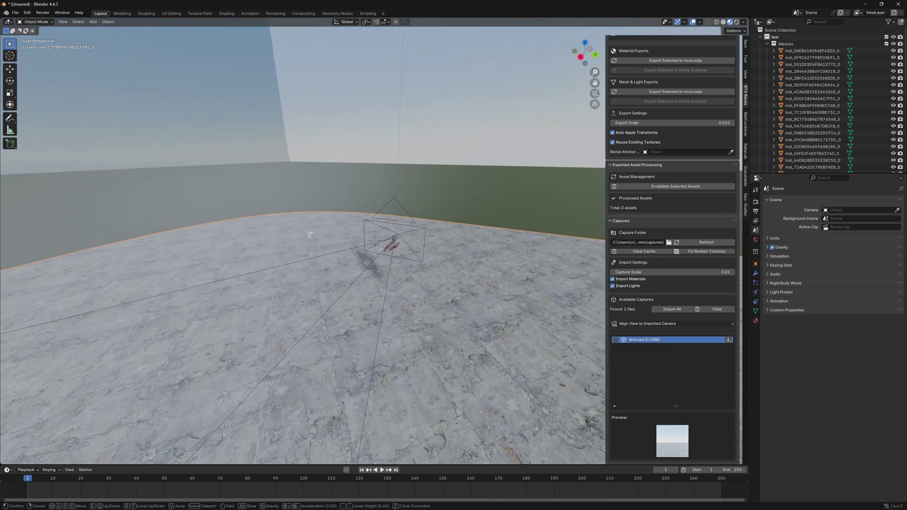
{"action": "left_click", "coordinate": [394, 202]}
{"action": "left_click", "coordinate": [344, 152]}
{"action": "middle_click_drag", "start_coordinate": [344, 152], "coordinate": [252, 68]}
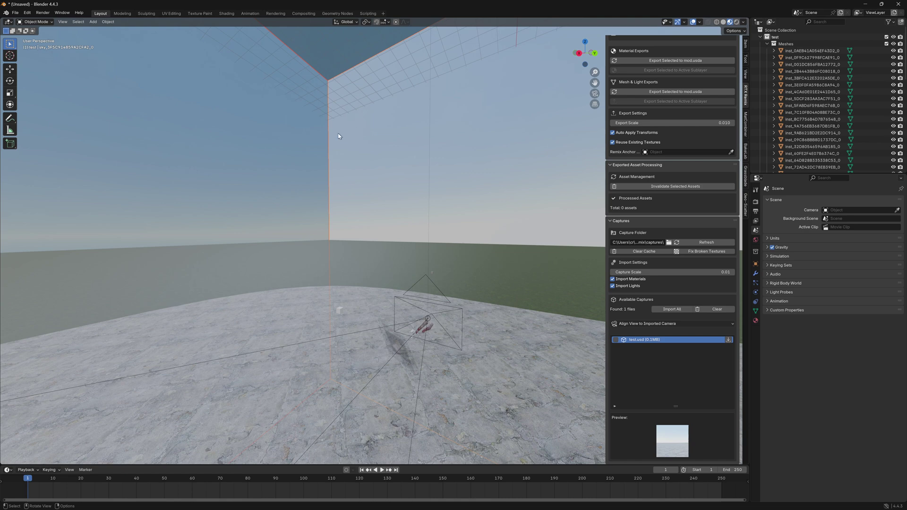
{"action": "key", "text": "Delete"}
{"action": "right_click_drag", "start_coordinate": [339, 136], "coordinate": [379, 113]}
{"action": "left_click_drag", "start_coordinate": [293, 108], "coordinate": [379, 210]}
{"action": "key", "text": "Delete"}
{"action": "middle_click_drag", "start_coordinate": [379, 210], "coordinate": [698, 25]}
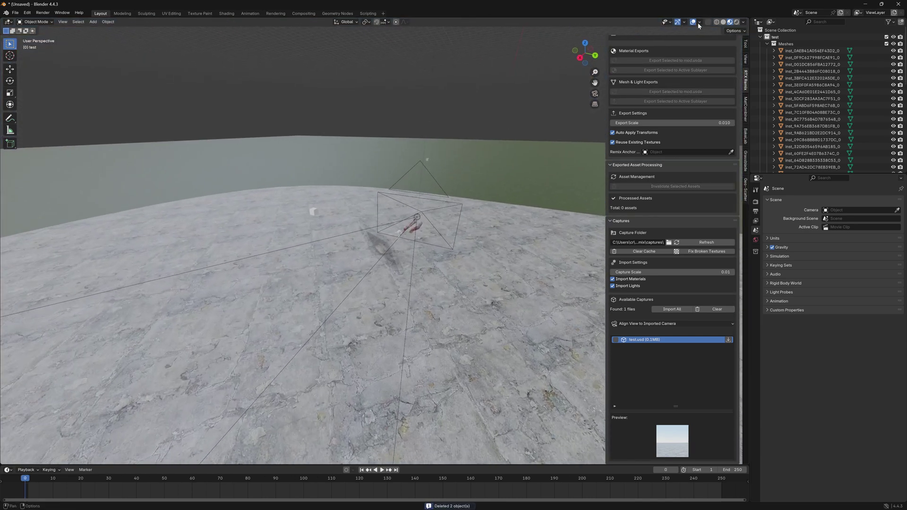
Switch the viewport to Rendered shading and toggle the Lights collection off and on to compare the lighting
{"action": "left_click", "coordinate": [736, 22]}
{"action": "left_click", "coordinate": [780, 44]}
{"action": "left_click", "coordinate": [768, 43]}
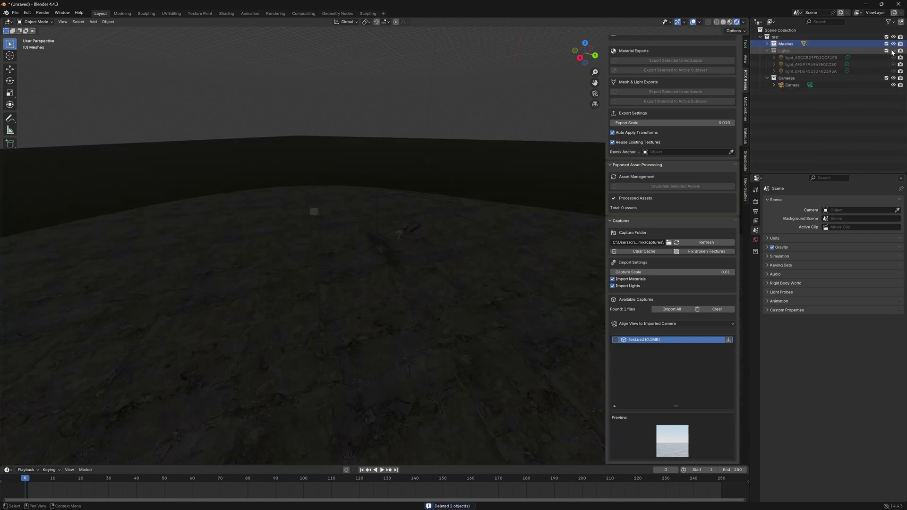
{"action": "left_click", "coordinate": [893, 50]}
{"action": "left_click", "coordinate": [893, 50]}
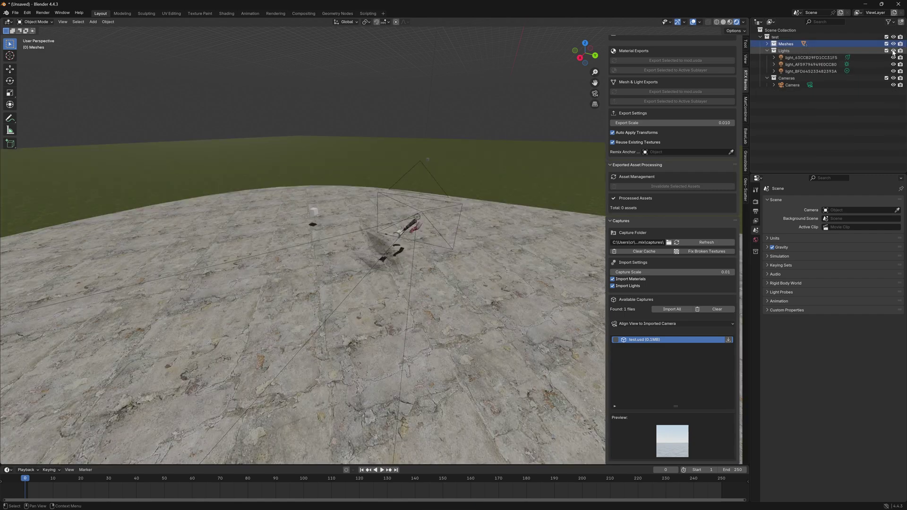
Fly through the rendered scene to examine how the captured lights illuminate the brick walls and ground
{"action": "key", "text": "shift+grave"}
{"action": "key", "text": "w"}
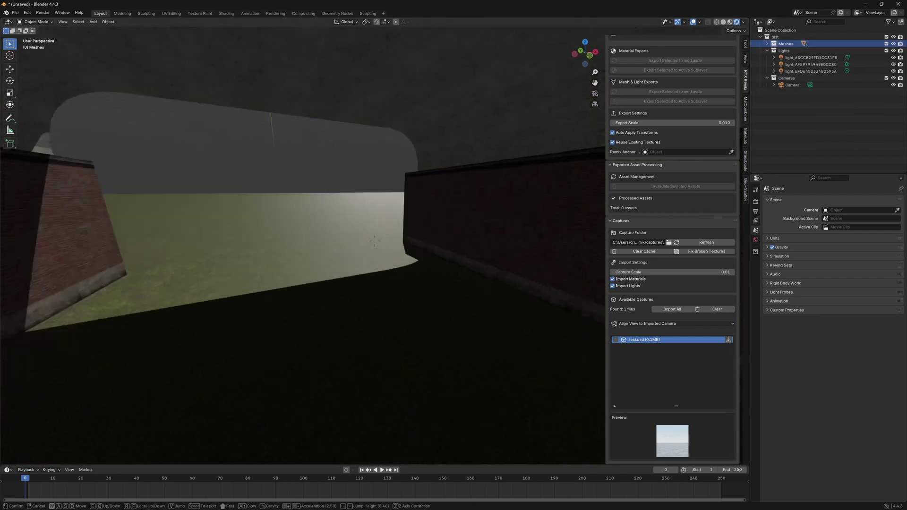
{"action": "key", "text": "w"}
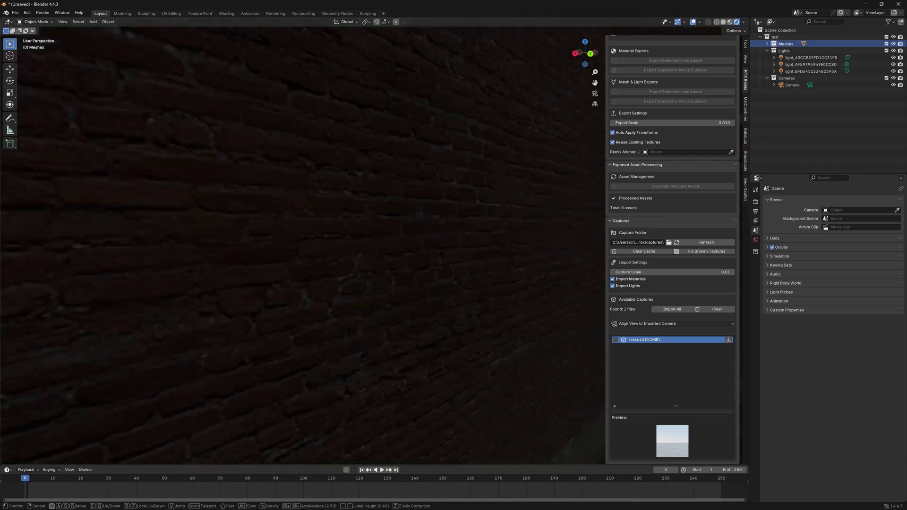
{"action": "key", "text": "w"}
{"action": "key", "text": "a"}
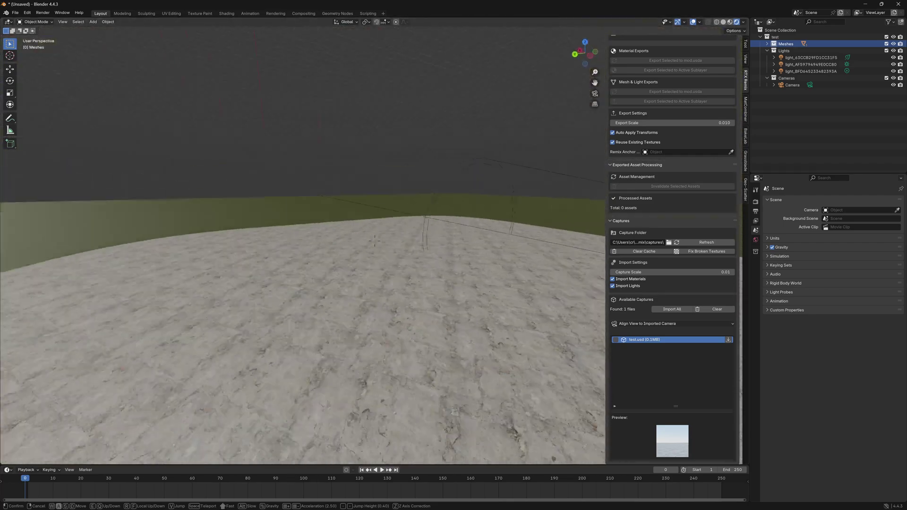
{"action": "key", "text": "w"}
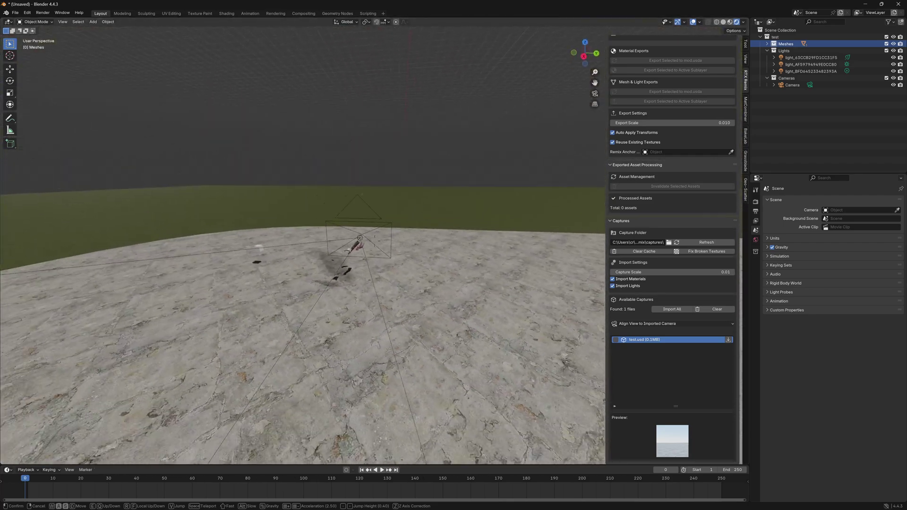
{"action": "left_click", "coordinate": [313, 113]}
Add a point light at the 3D cursor on the stone ground and raise it about 0.83 m along Z
{"action": "left_click", "coordinate": [10, 56]}
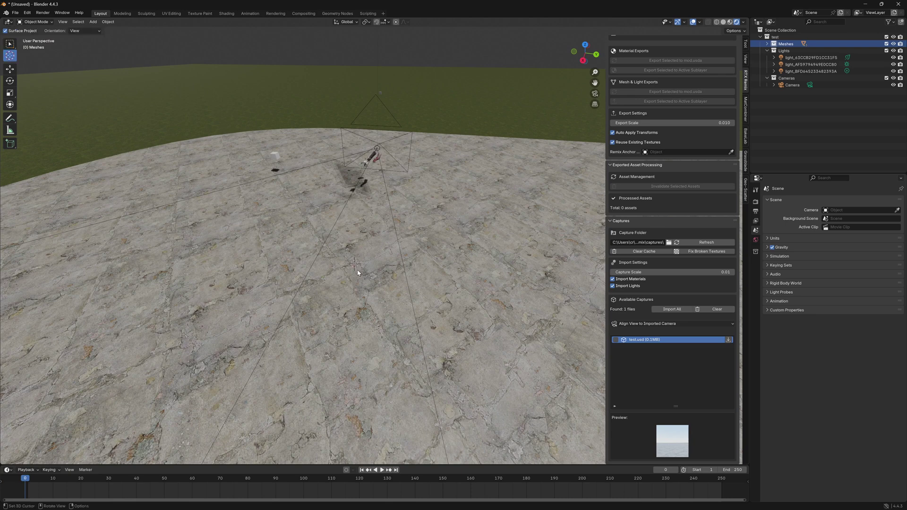
{"action": "key", "text": "shift+a"}
{"action": "mouse_move", "coordinate": [345, 364]}
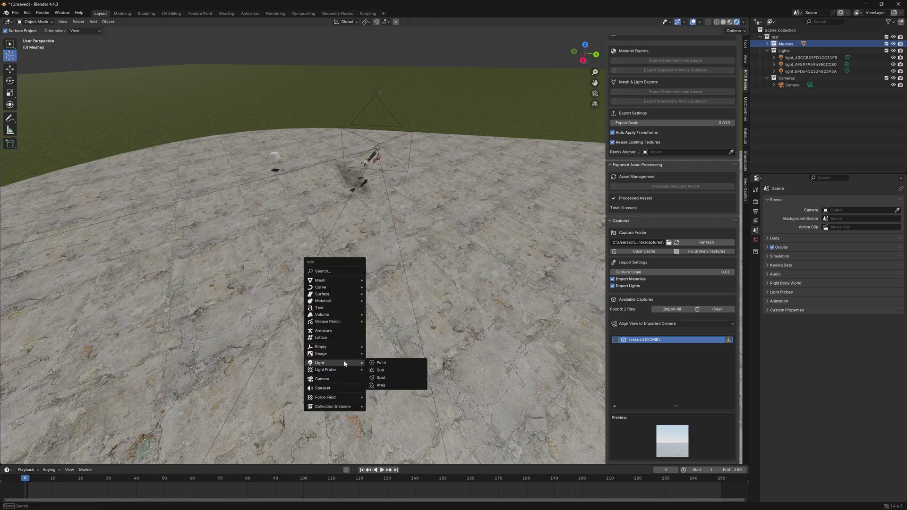
{"action": "left_click", "coordinate": [381, 362]}
{"action": "key", "text": "g"}
{"action": "key", "text": "z"}
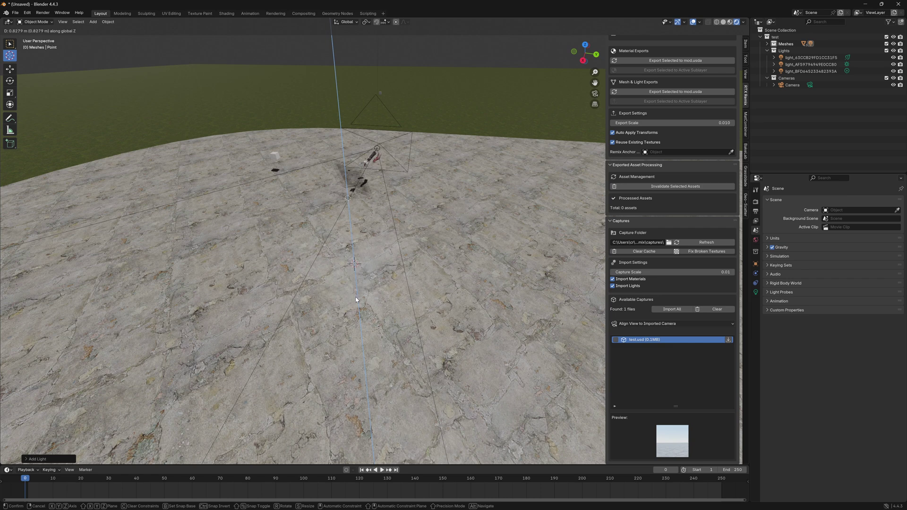
{"action": "left_click", "coordinate": [356, 300]}
Set the point light's radius to 0.07 m
{"action": "left_click", "coordinate": [755, 292]}
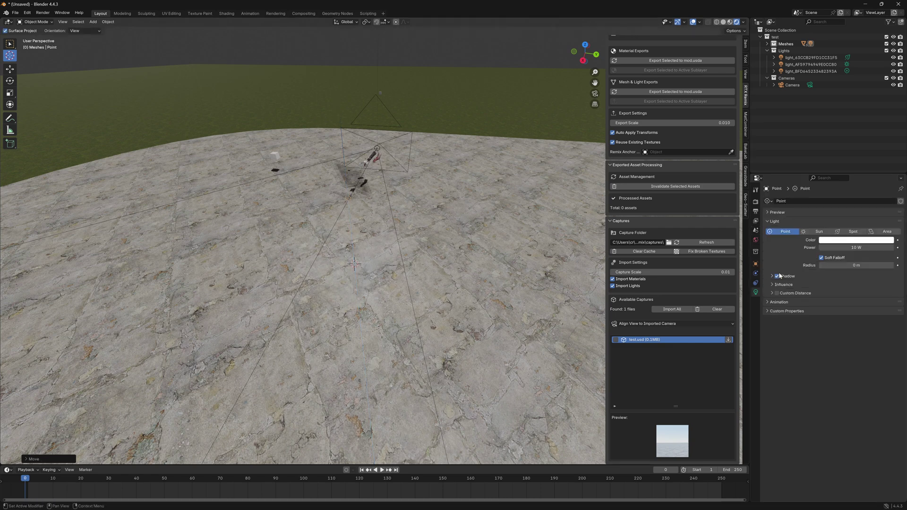
{"action": "left_click", "coordinate": [836, 265]}
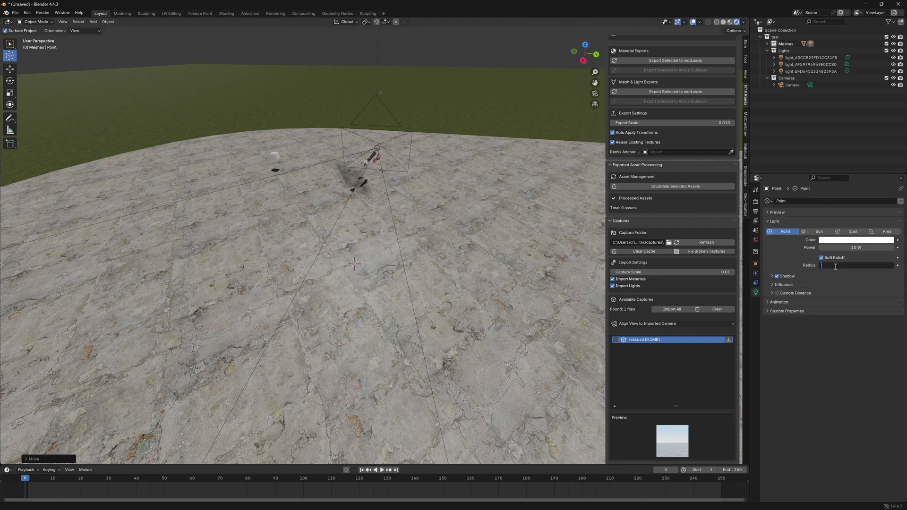
{"action": "type", "text": "0.07"}
{"action": "key", "text": "Return"}
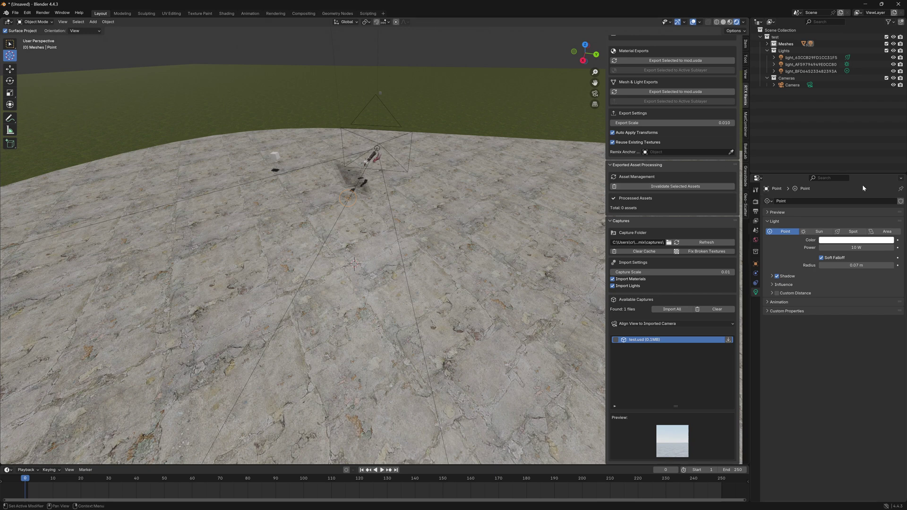
Make the point light's color red and set its power to 100 W
{"action": "left_click", "coordinate": [845, 242]}
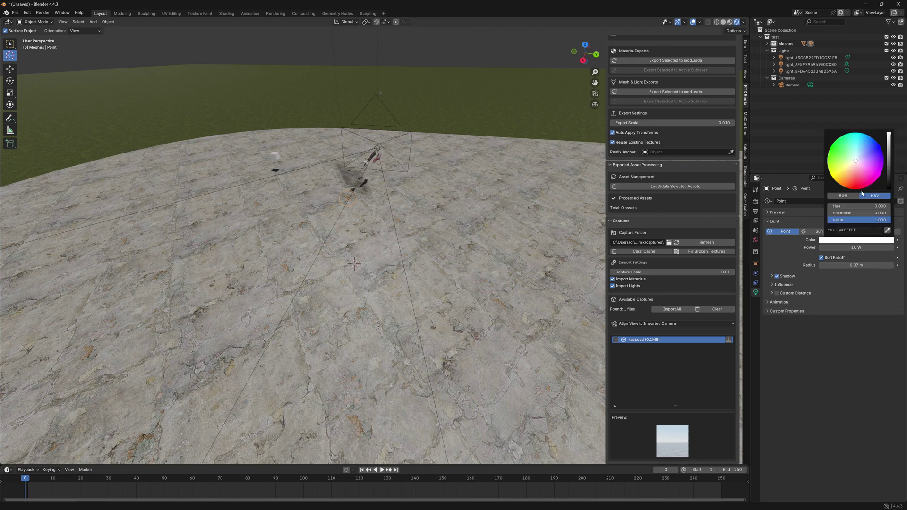
{"action": "left_click", "coordinate": [861, 198]}
{"action": "left_click", "coordinate": [851, 248]}
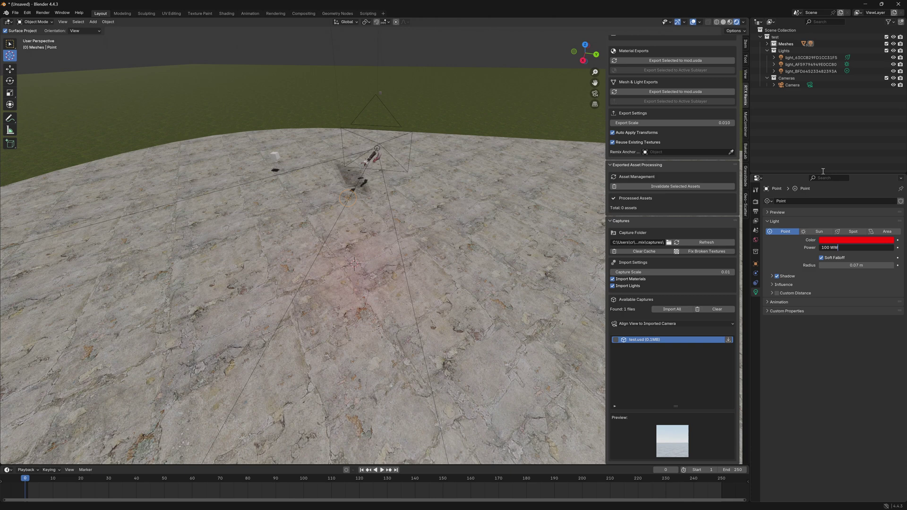
{"action": "type", "text": "100 WW"}
{"action": "key", "text": "Return"}
{"action": "key", "text": "ctrl+s"}
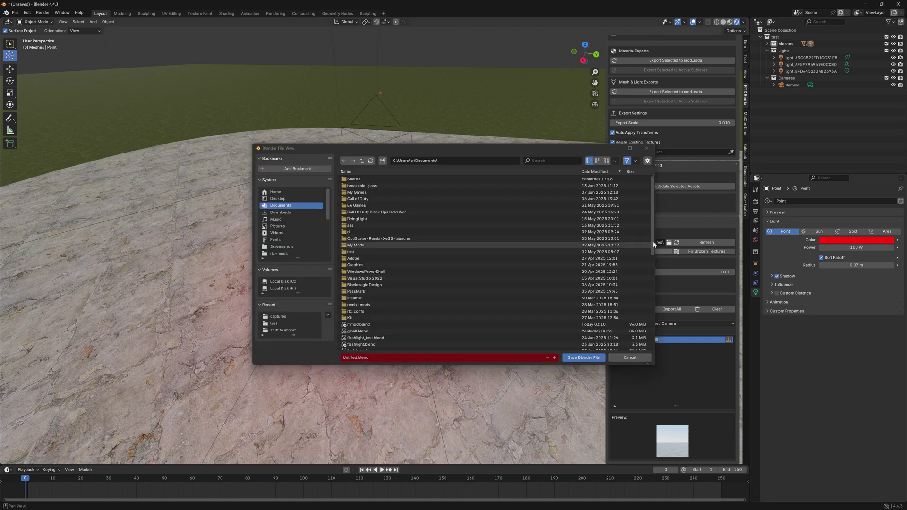
{"action": "left_click", "coordinate": [630, 359]}
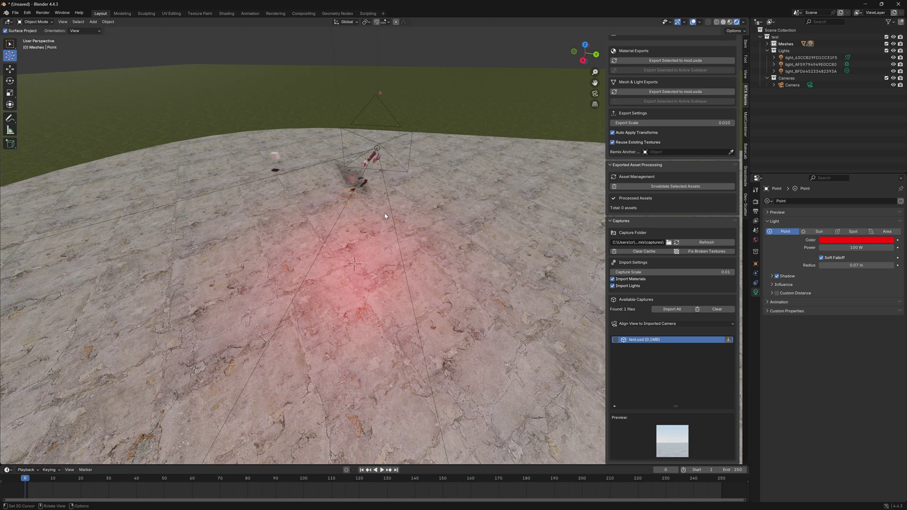
Set the captured cube as the Remix anchor target and widen the add-on sidebar enough to read the target's name
{"action": "key", "text": "shift+grave"}
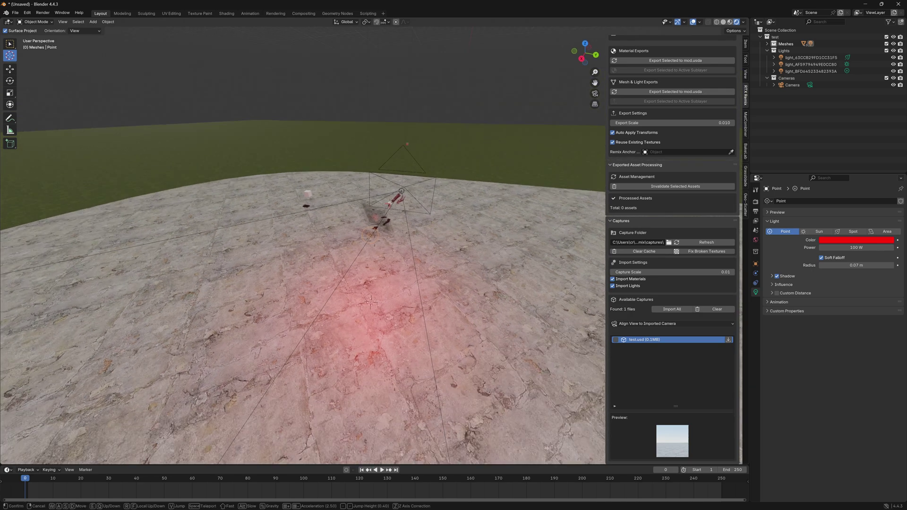
{"action": "key", "text": "w"}
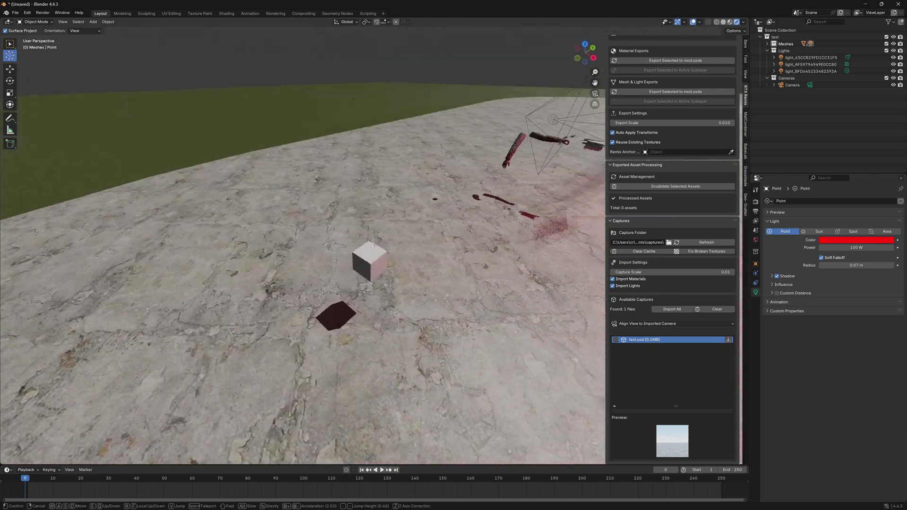
{"action": "left_click", "coordinate": [375, 241]}
{"action": "left_click", "coordinate": [731, 152]}
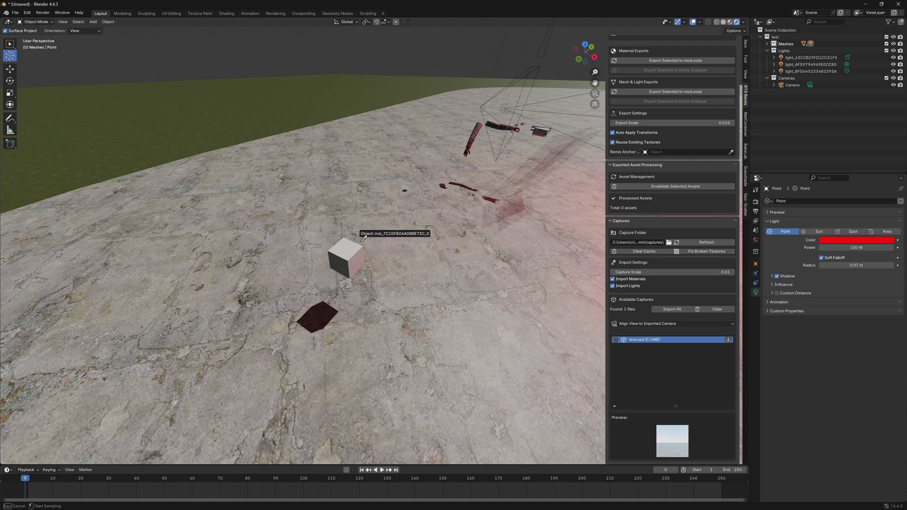
{"action": "key", "text": "Escape"}
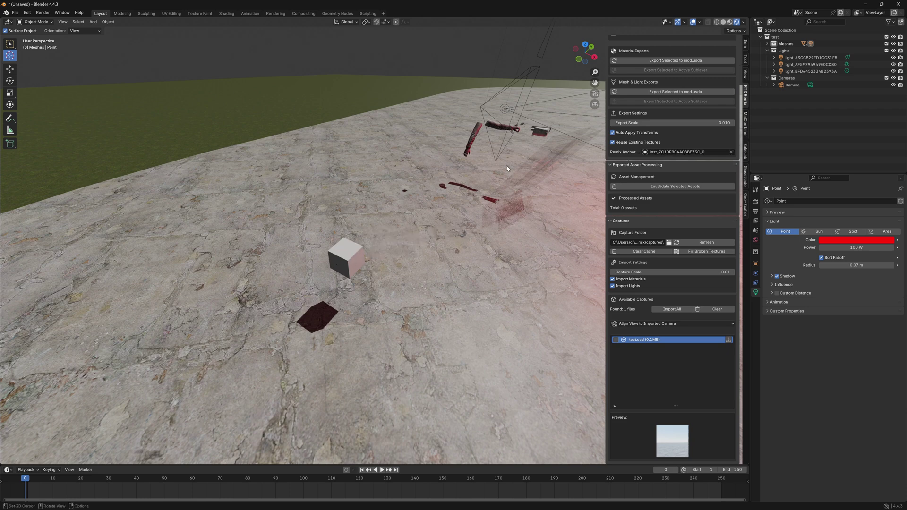
{"action": "left_click", "coordinate": [732, 153]}
{"action": "key", "text": "Escape"}
{"action": "left_click_drag", "start_coordinate": [607, 156], "coordinate": [561, 157]}
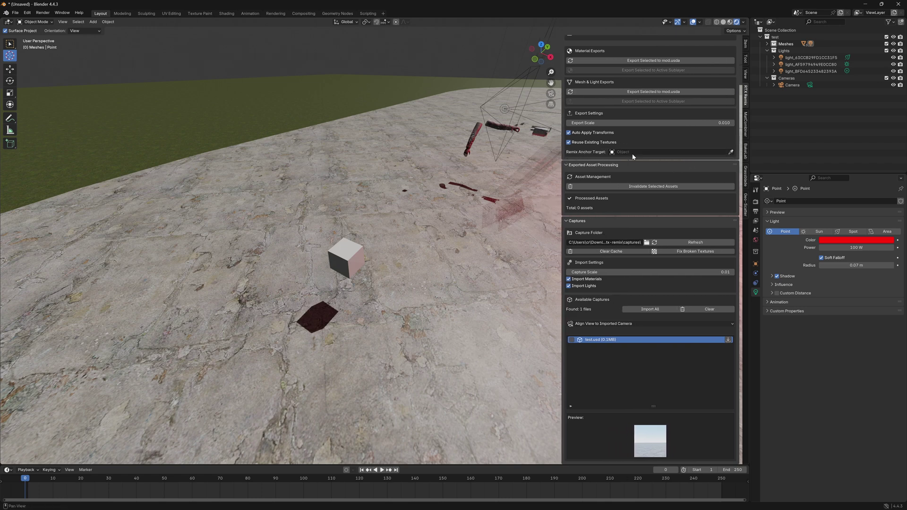
{"action": "left_click", "coordinate": [730, 152]}
{"action": "left_click", "coordinate": [347, 253]}
Select the red point light and export it to mod.usda as a mesh and light export
{"action": "key", "text": "shift+grave"}
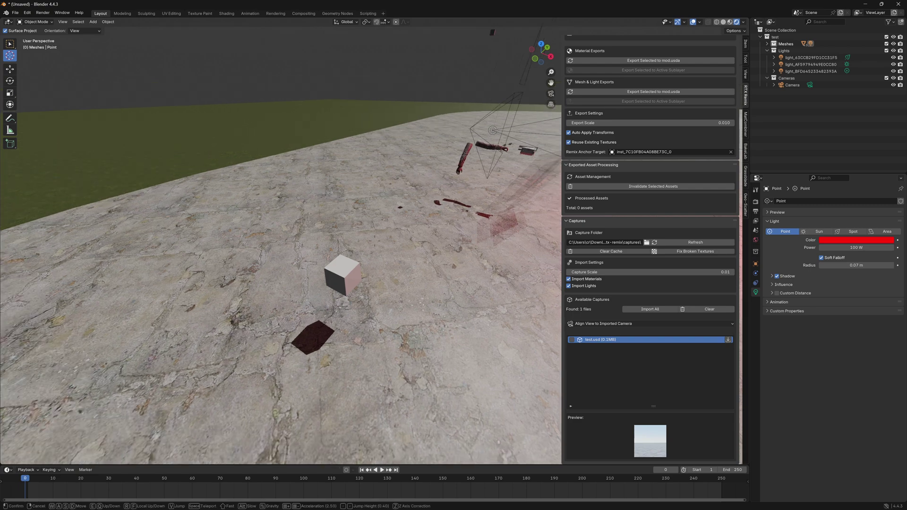
{"action": "key", "text": "d"}
{"action": "key", "text": "s"}
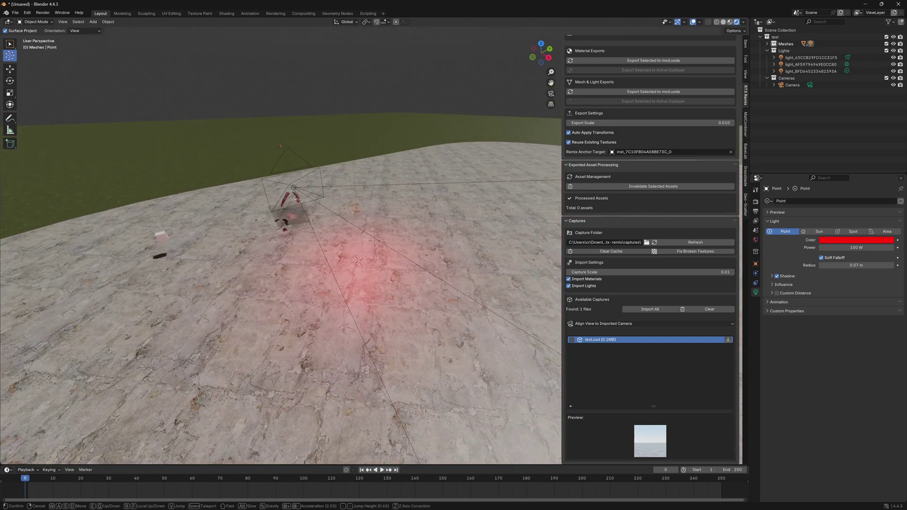
{"action": "key", "text": "w"}
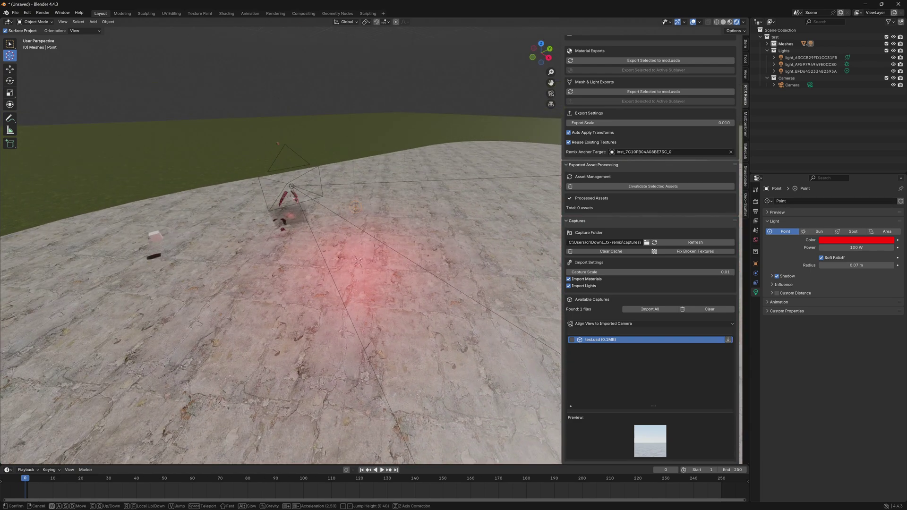
{"action": "left_click", "coordinate": [316, 199]}
{"action": "left_click", "coordinate": [11, 45]}
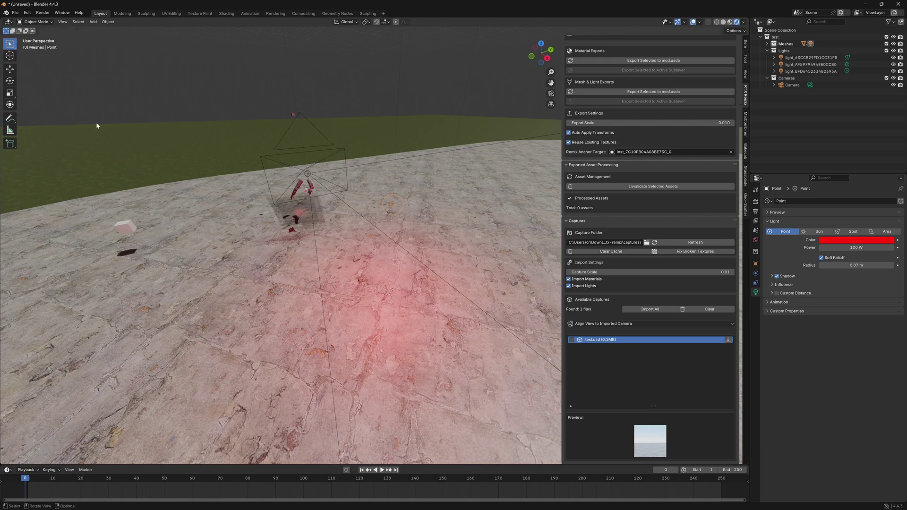
{"action": "left_click", "coordinate": [389, 227]}
{"action": "left_click", "coordinate": [393, 206]}
{"action": "scroll", "coordinate": [649, 198], "scroll_direction": "up", "scroll_amount": 2}
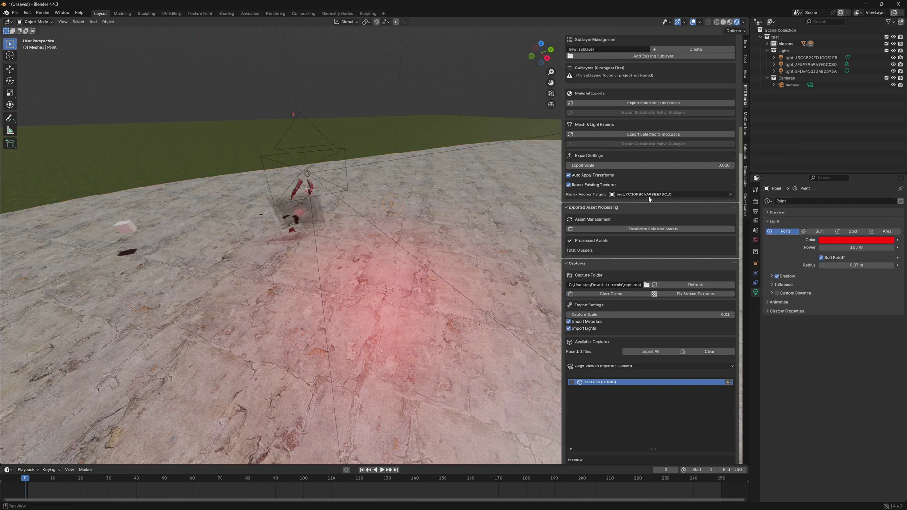
{"action": "left_click", "coordinate": [615, 135]}
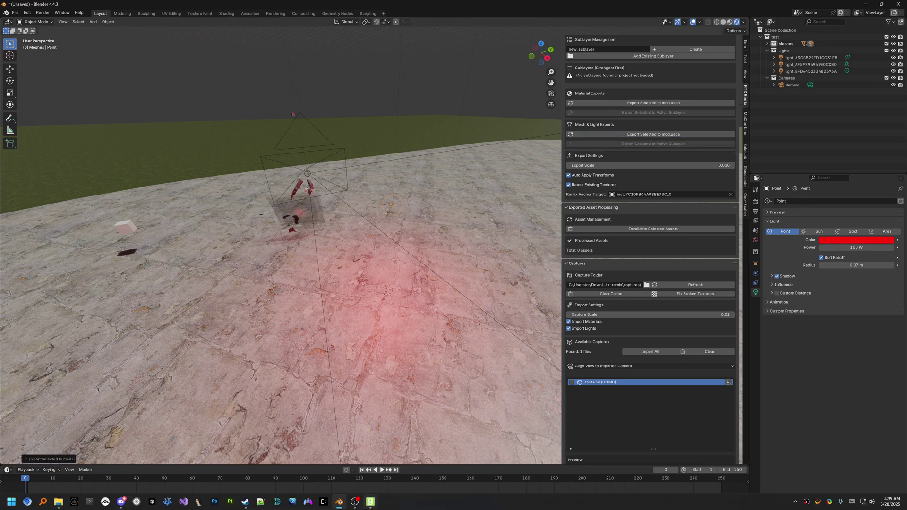
Switch to Garry's Mod, enable the RTX Remix light debug visualization, and look at the red light and its light info in the scene
{"action": "left_click", "coordinate": [371, 502]}
{"action": "left_click", "coordinate": [486, 368]}
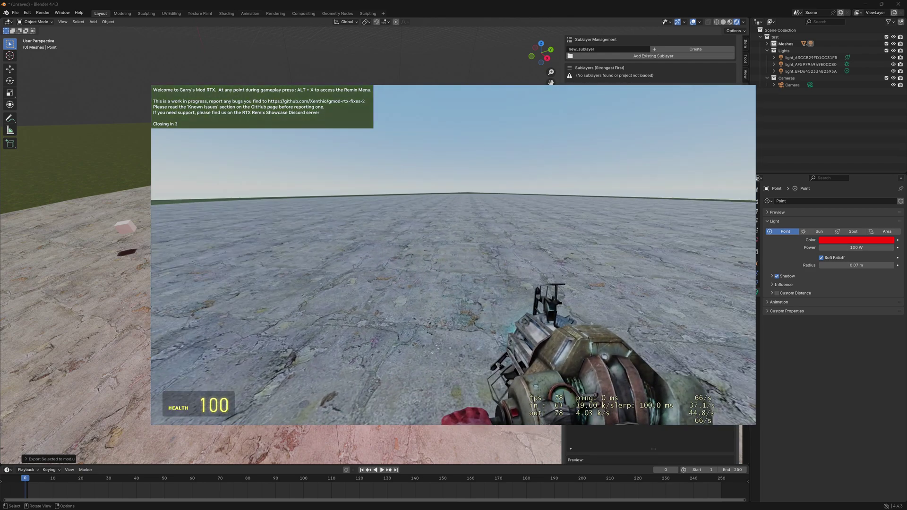
{"action": "key", "text": "w"}
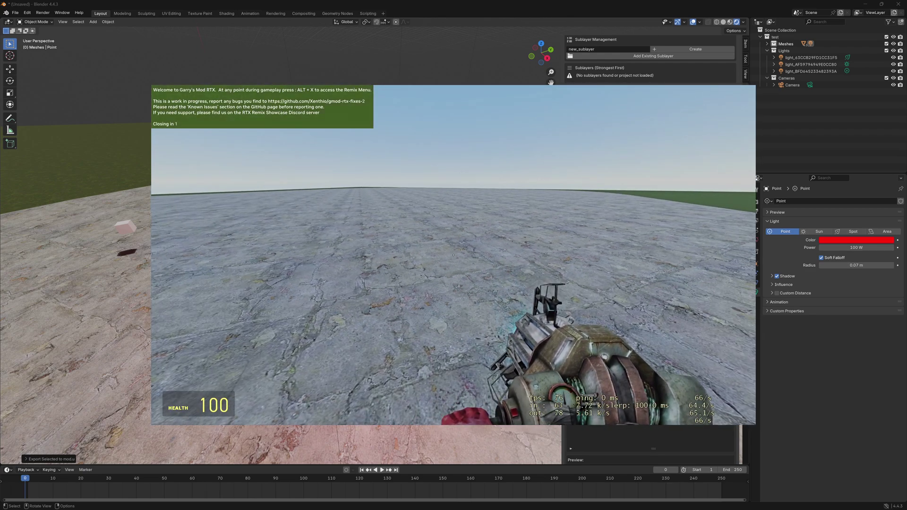
{"action": "key", "text": "alt+x"}
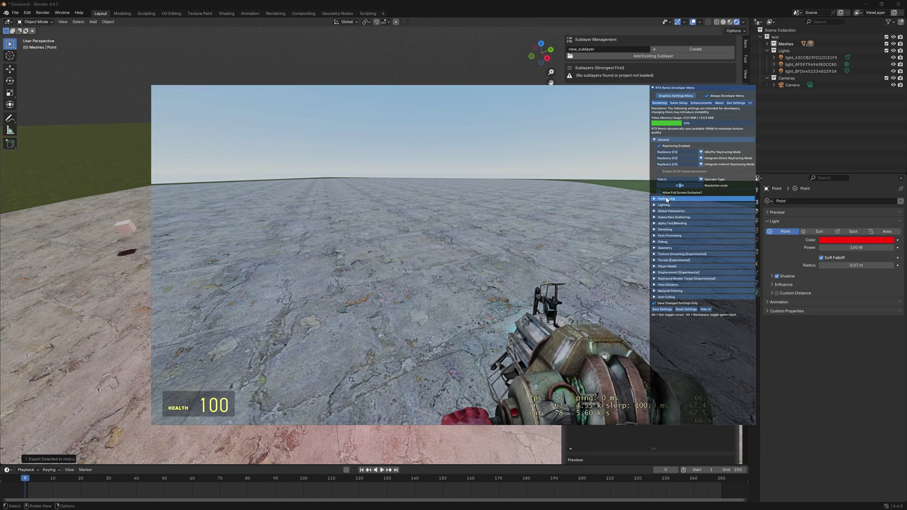
{"action": "left_click", "coordinate": [665, 204]}
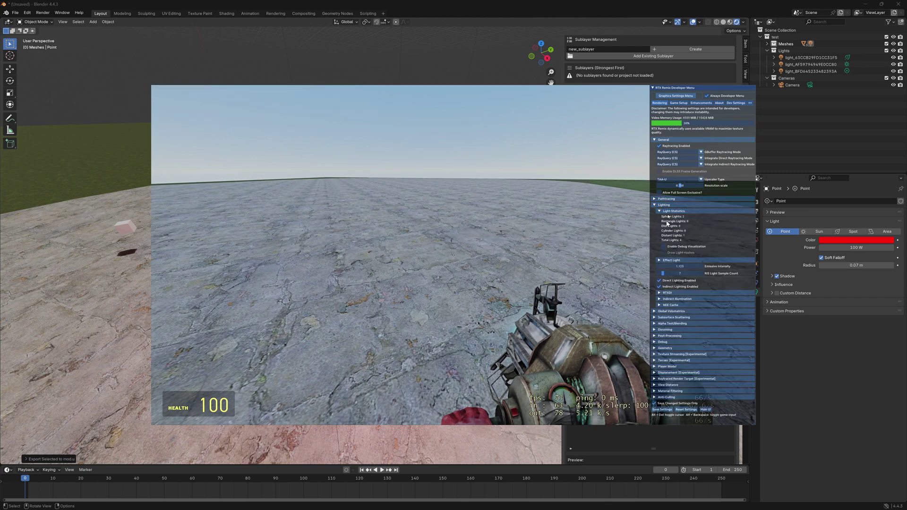
{"action": "left_click", "coordinate": [665, 246]}
{"action": "key", "text": "alt+x"}
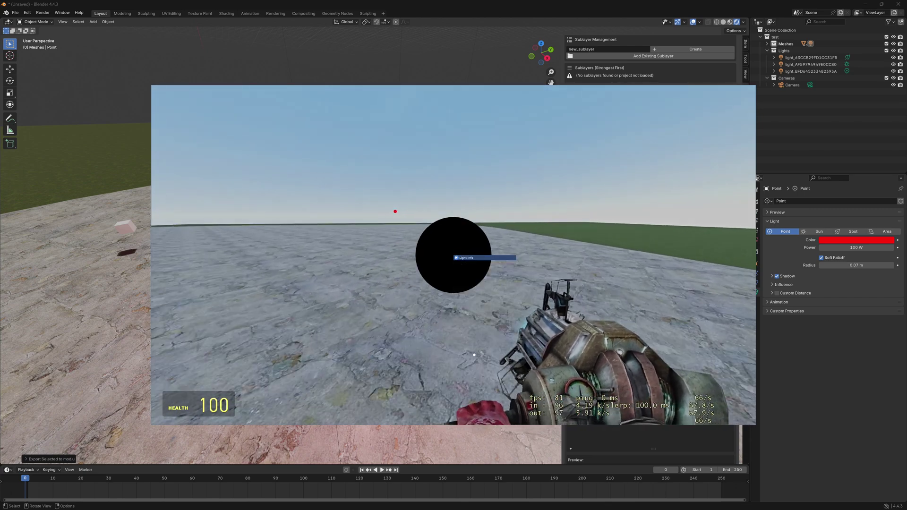
{"action": "left_click", "coordinate": [458, 258]}
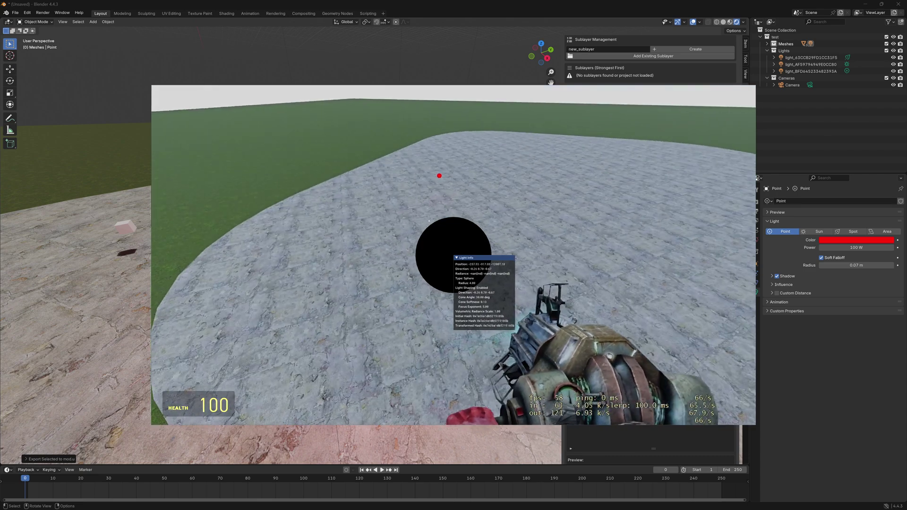
Turn off enhanced materials in the Remix enhancements and check the red light's placement relative to the cube
{"action": "key", "text": "alt+x"}
{"action": "left_click", "coordinate": [701, 103]}
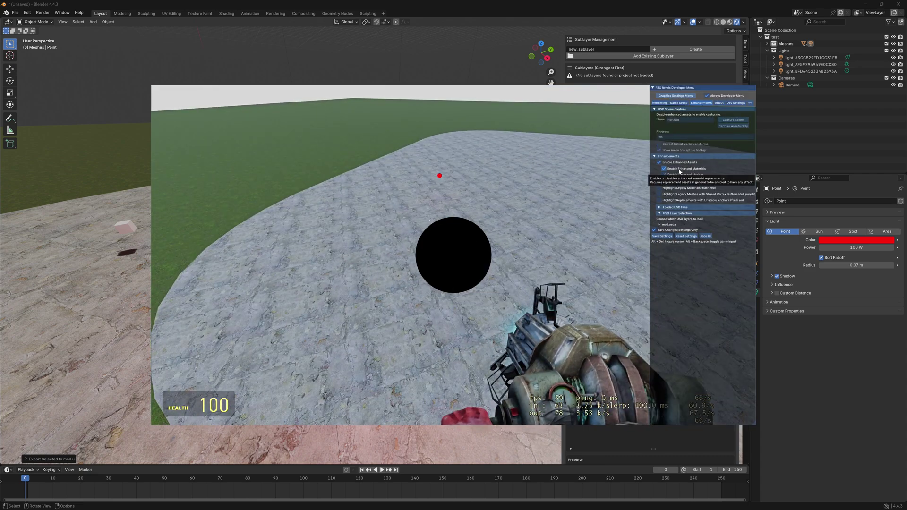
{"action": "key", "text": "alt+x"}
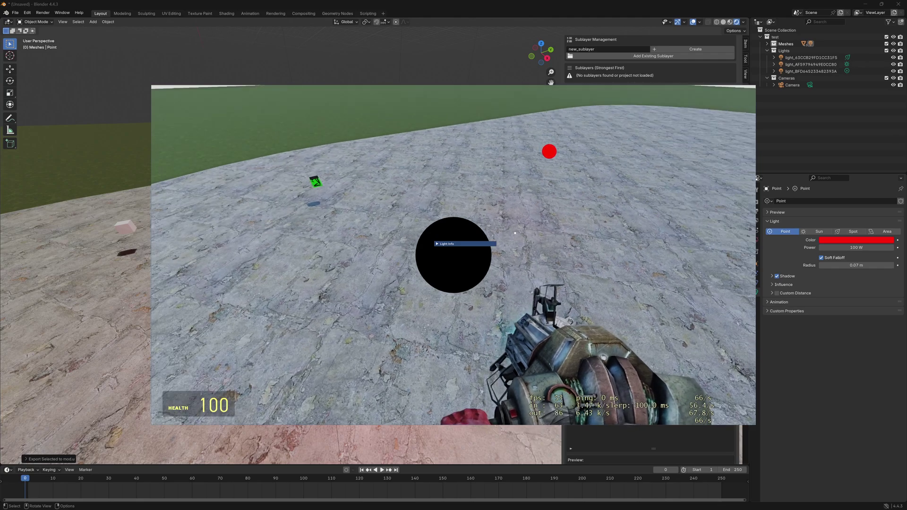
{"action": "key", "text": "Escape"}
Switch back to Blender and examine the red light's position relative to the cube for comparison with the game
{"action": "left_click", "coordinate": [365, 51]}
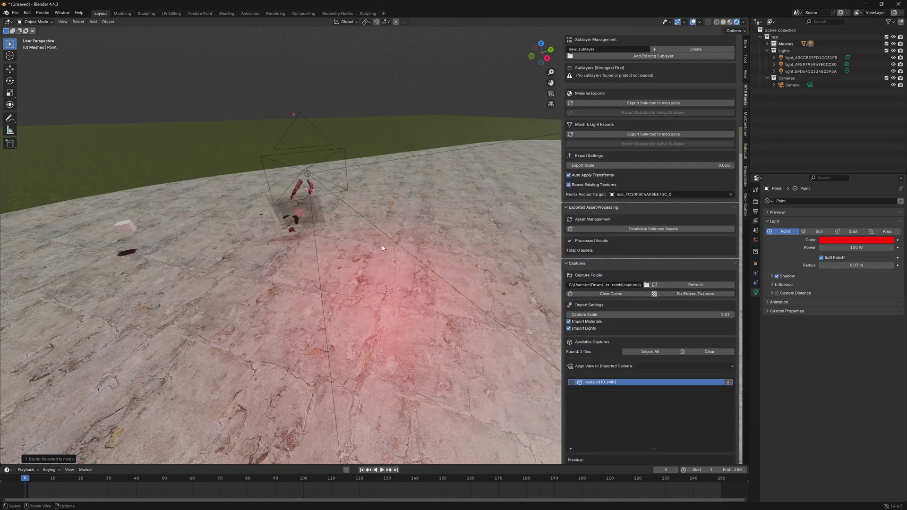
{"action": "key", "text": "shift+grave"}
{"action": "key", "text": "s"}
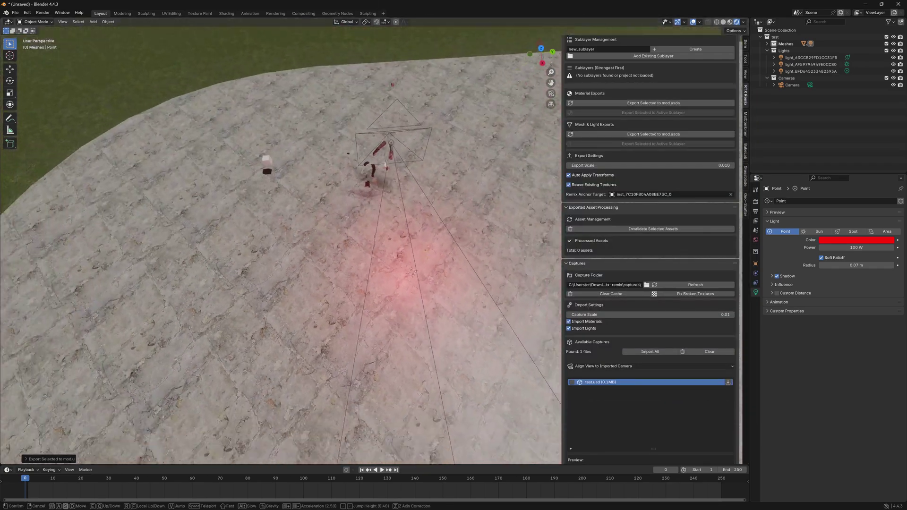
{"action": "key", "text": "w"}
{"action": "left_click", "coordinate": [481, 247]}
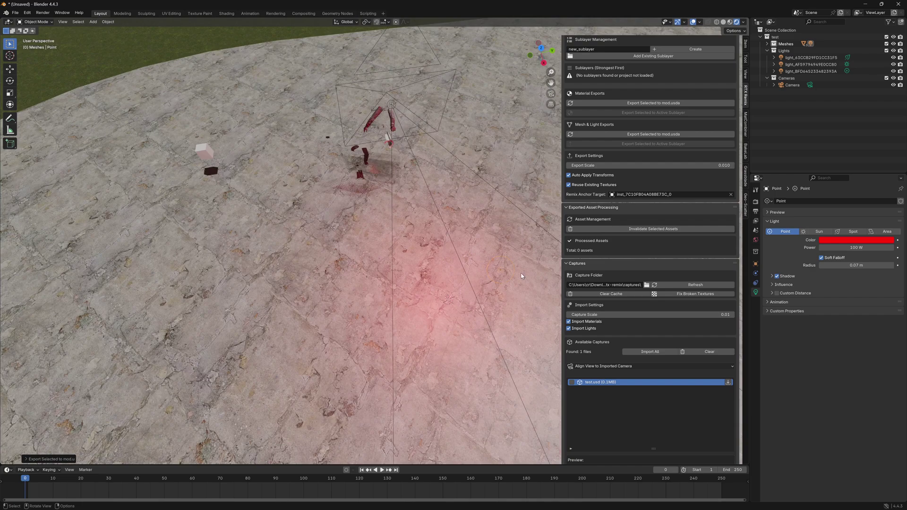
Return to Garry's Mod, re-enable enhanced materials, and turn off the light debug visualization
{"action": "key", "text": "alt+Tab"}
{"action": "key", "text": "Escape"}
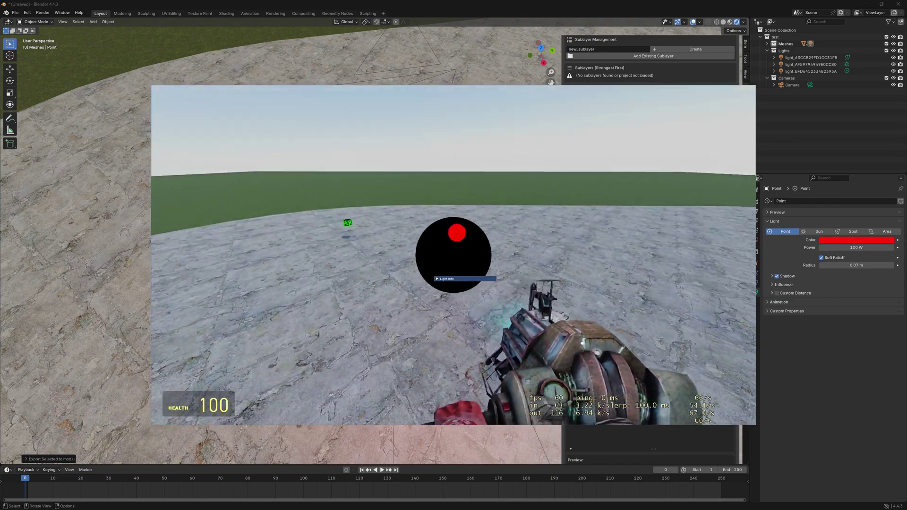
{"action": "key", "text": "alt+x"}
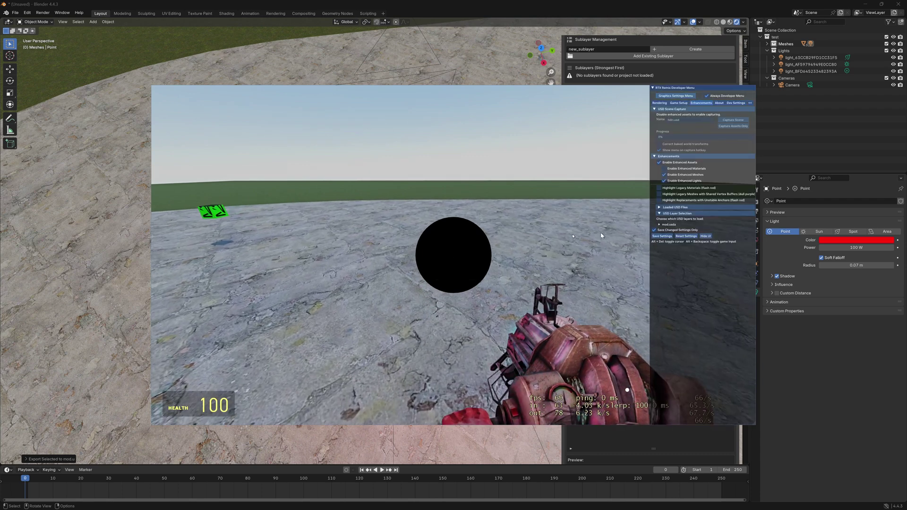
{"action": "left_click", "coordinate": [664, 168]}
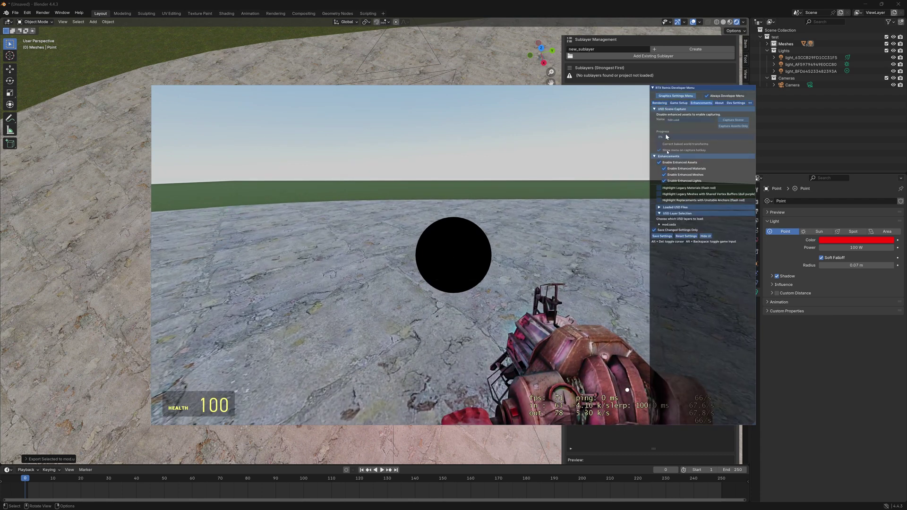
{"action": "left_click", "coordinate": [660, 104]}
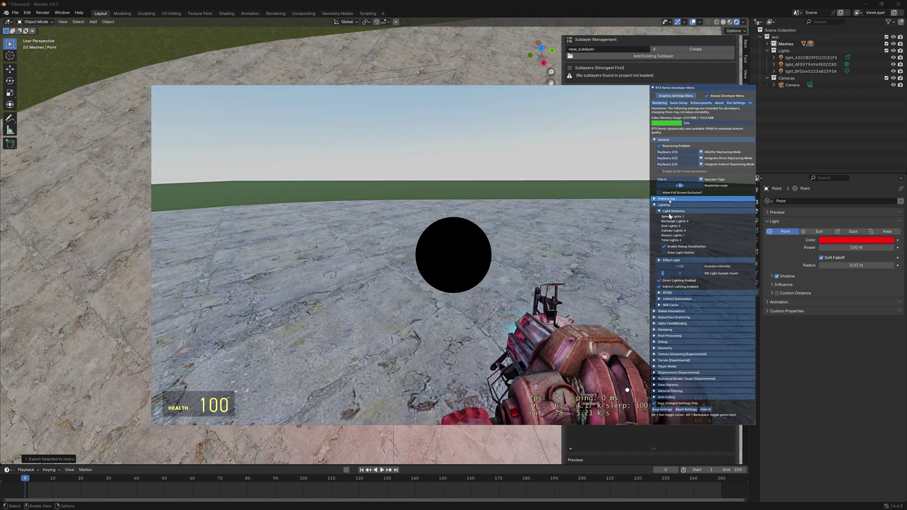
{"action": "left_click", "coordinate": [664, 247]}
{"action": "left_click", "coordinate": [664, 247]}
{"action": "key", "text": "alt+x"}
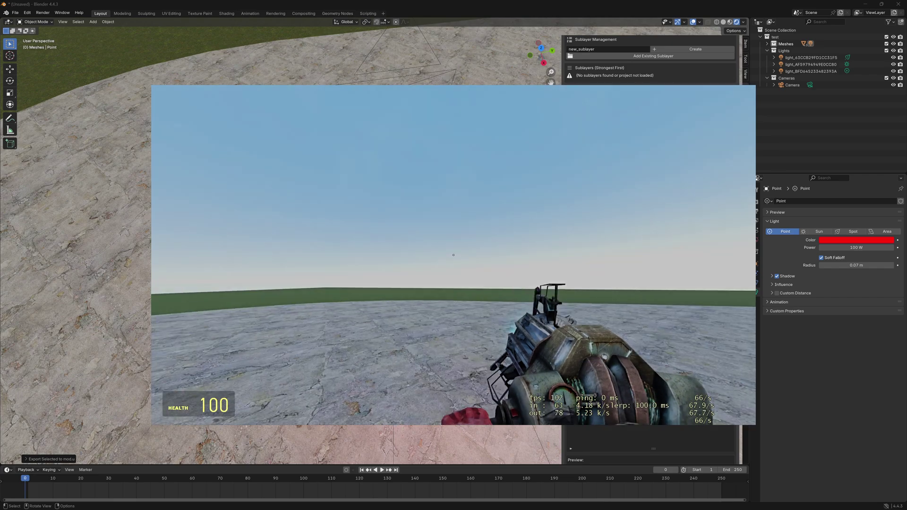
Walk around the red light's glow on the ground in the game and quit with the console command quit
{"action": "key", "text": "w"}
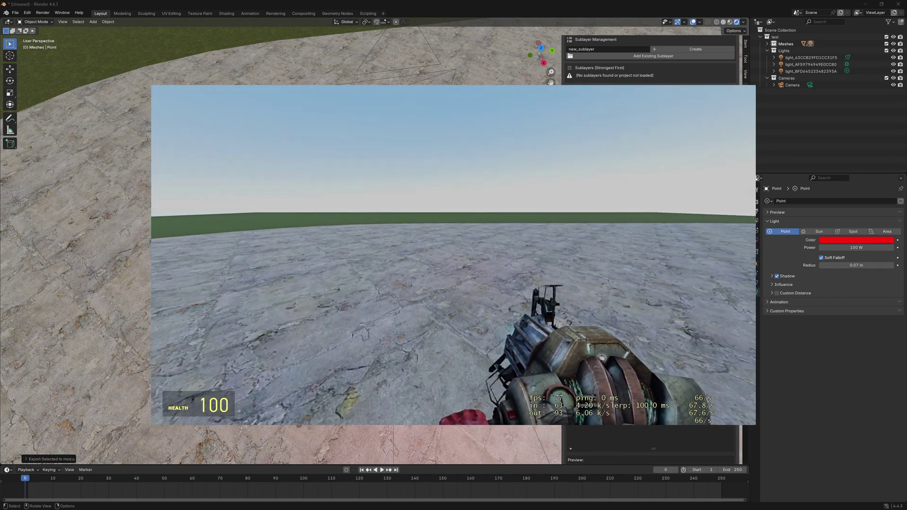
{"action": "key", "text": "s"}
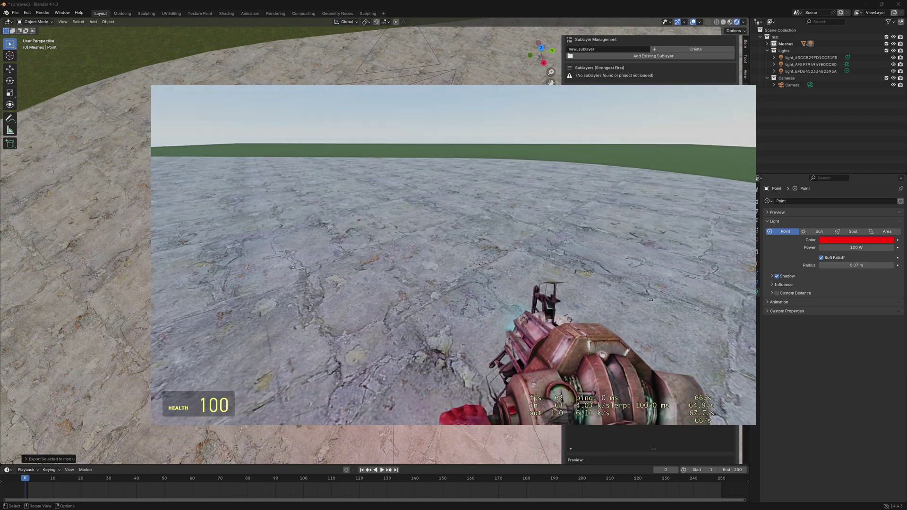
{"action": "key", "text": "grave"}
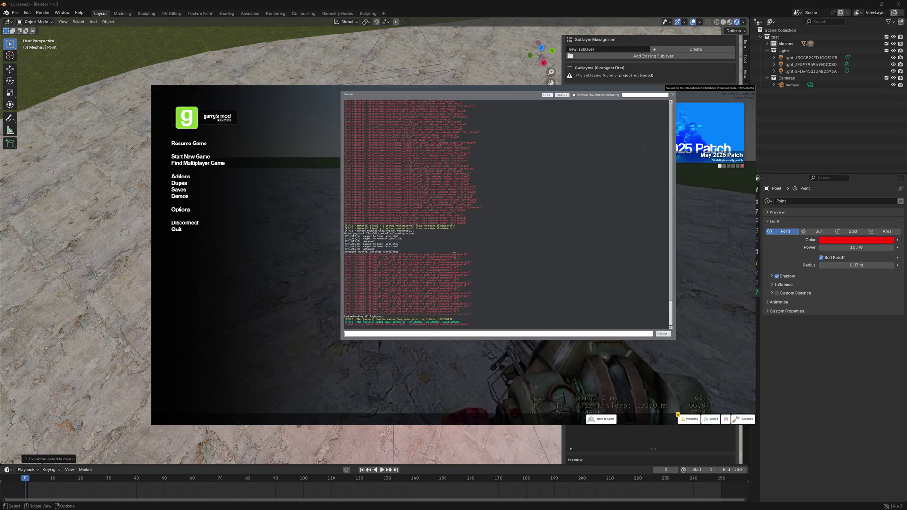
{"action": "type", "text": "quit"}
{"action": "key", "text": "Return"}
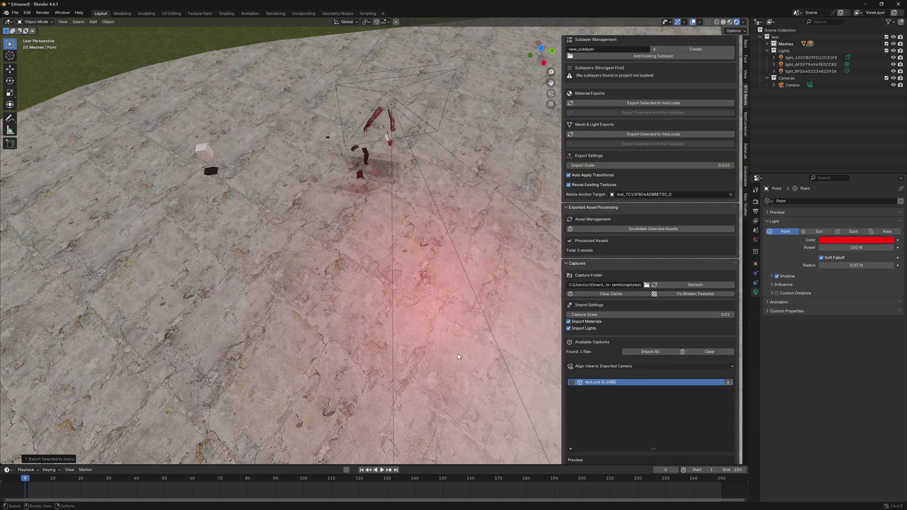
Place the 3D cursor on the stone ground within the red light's glow
{"action": "key", "text": "w"}
{"action": "mouse_move", "coordinate": [457, 339]}
{"action": "right_mouse_down"}
{"action": "mouse_move", "coordinate": [525, 312]}
{"action": "mouse_move", "coordinate": [548, 340]}
{"action": "mouse_move", "coordinate": [472, 317]}
{"action": "mouse_move", "coordinate": [457, 338]}
{"action": "right_mouse_up"}
{"action": "key", "text": "s"}
{"action": "left_click", "coordinate": [10, 55]}
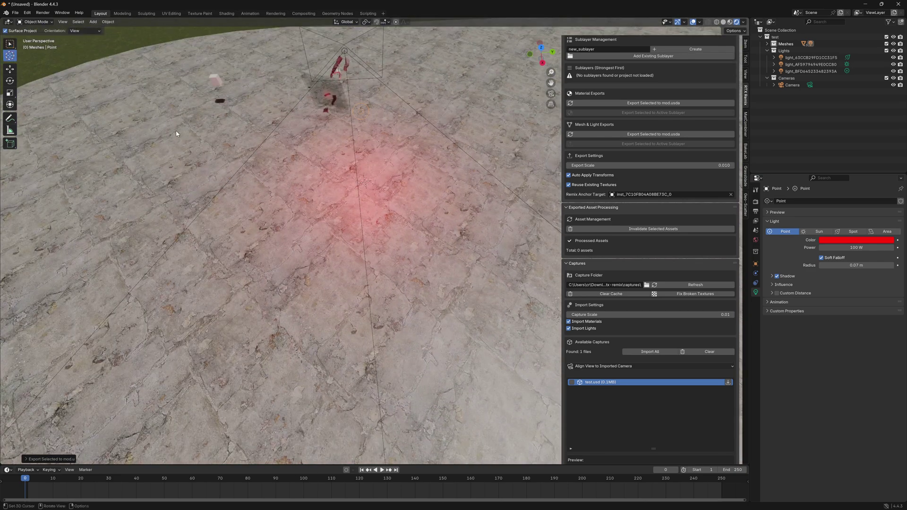
{"action": "left_click", "coordinate": [392, 168]}
Import the FBX model chinese_tea_table_4k.fbx from the "stuff to import" folder
{"action": "left_click", "coordinate": [15, 12]}
{"action": "mouse_move", "coordinate": [29, 110]}
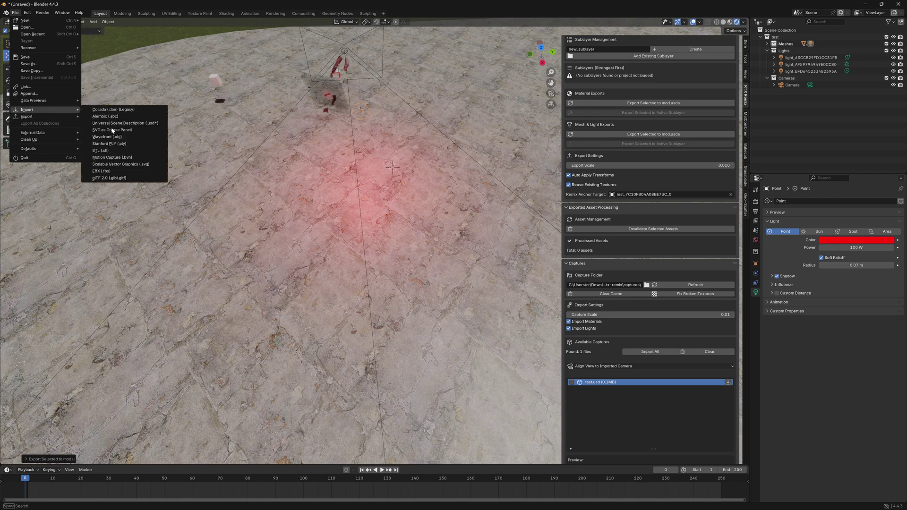
{"action": "left_click", "coordinate": [116, 172]}
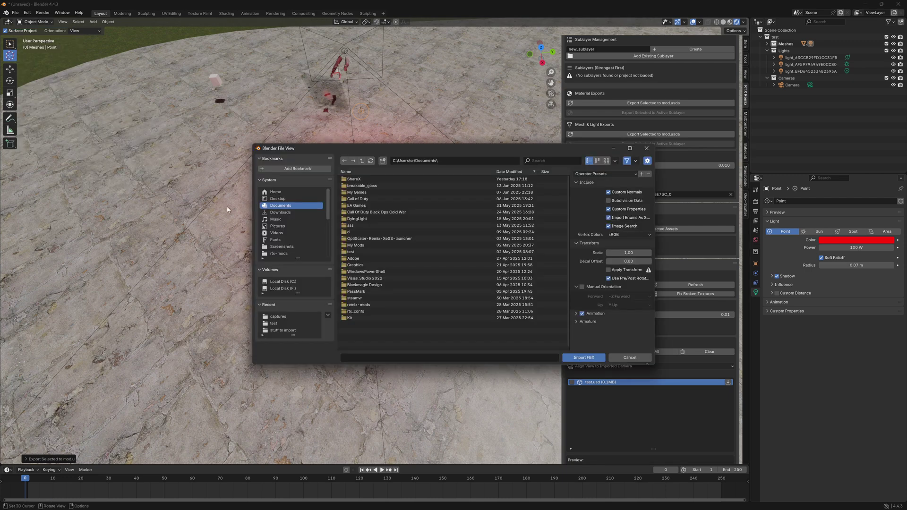
{"action": "left_click", "coordinate": [283, 331]}
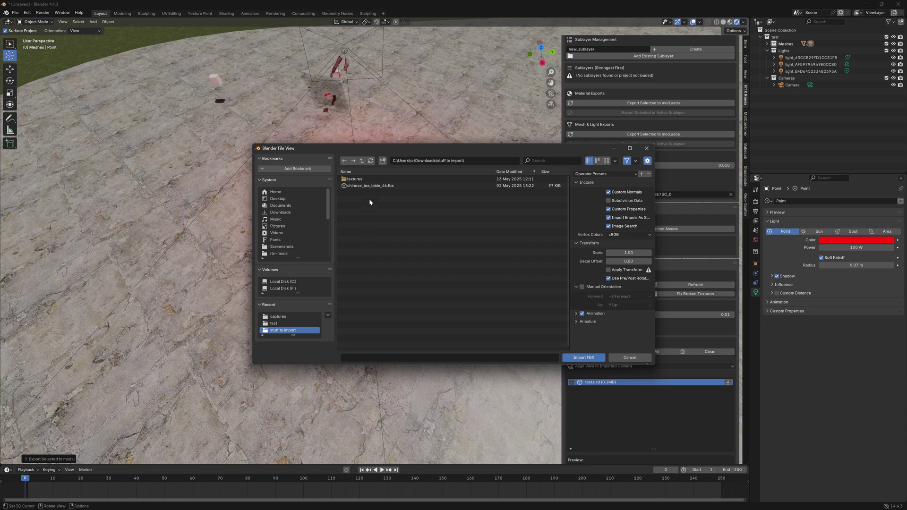
{"action": "double_click", "coordinate": [370, 186]}
Snap the imported tea table to the 3D cursor within the red light's glow and look at it from ground level
{"action": "key", "text": "shift+s"}
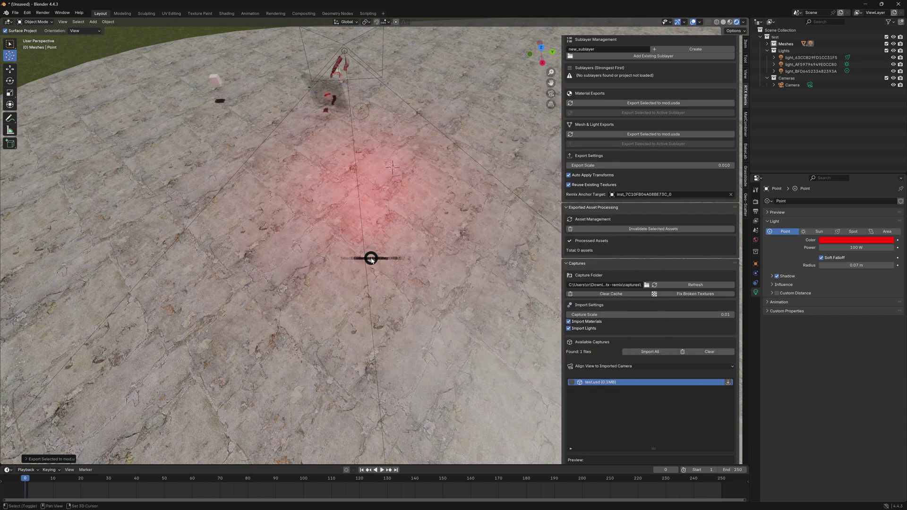
{"action": "left_click", "coordinate": [374, 221]}
{"action": "key", "text": "shift+grave"}
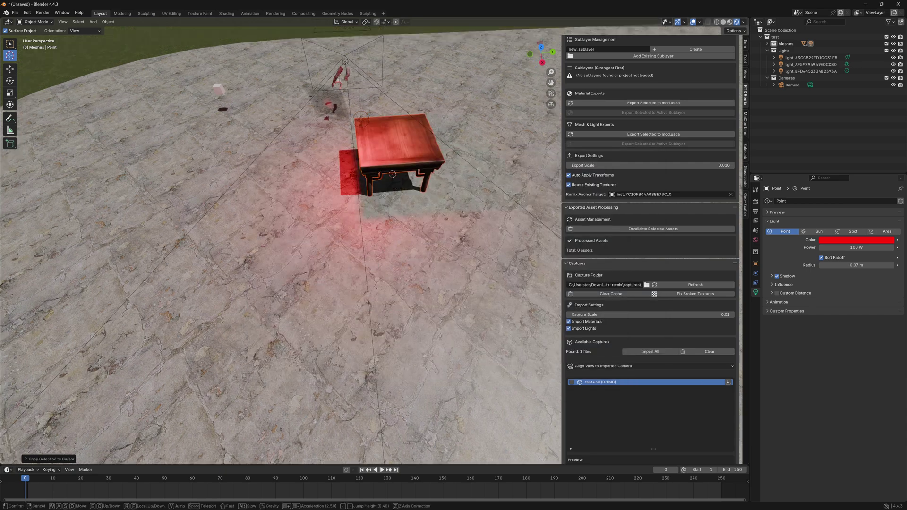
{"action": "key", "text": "w"}
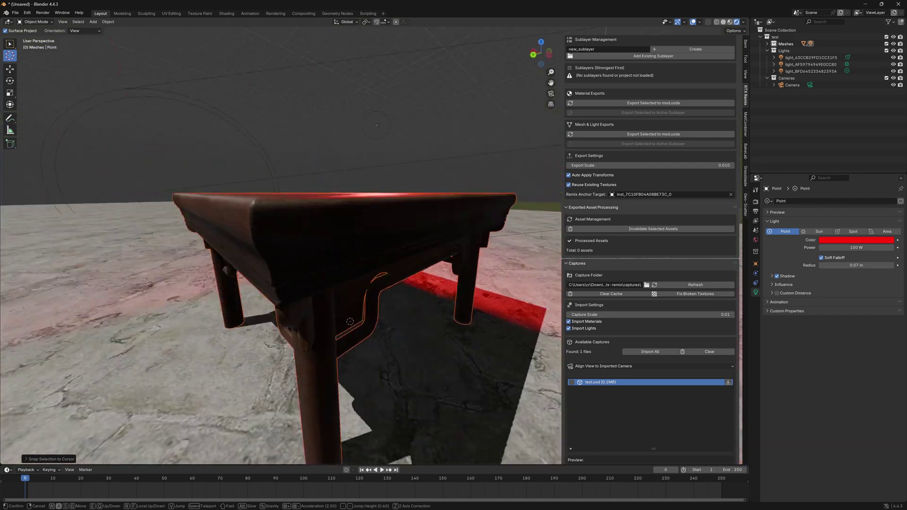
{"action": "key", "text": "a"}
{"action": "left_click", "coordinate": [388, 330]}
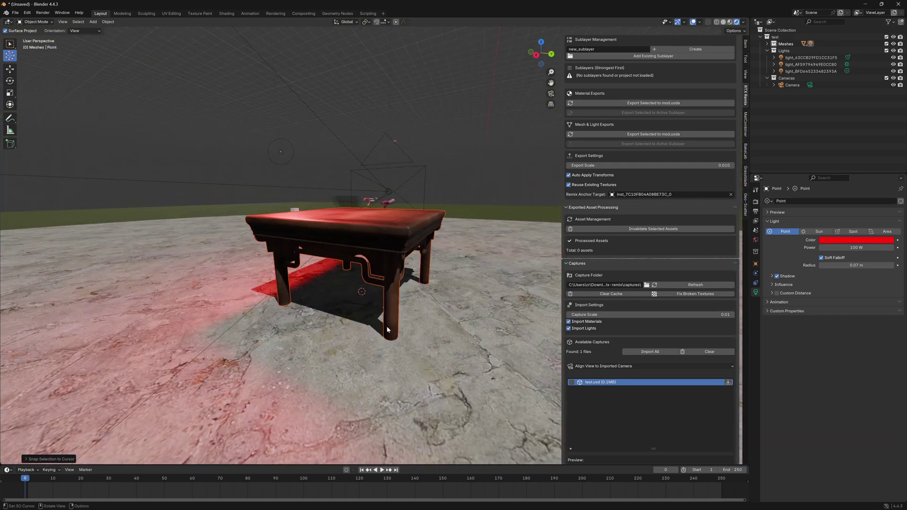
Enlarge the timeline area below the viewport and turn it into a Shader Editor
{"action": "left_click_drag", "start_coordinate": [339, 465], "coordinate": [326, 348]}
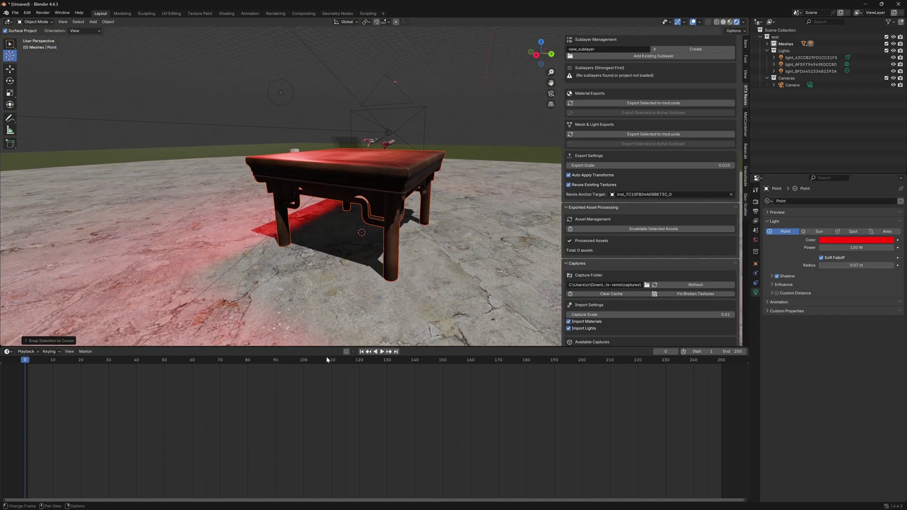
{"action": "left_click", "coordinate": [7, 352]}
{"action": "left_click", "coordinate": [26, 409]}
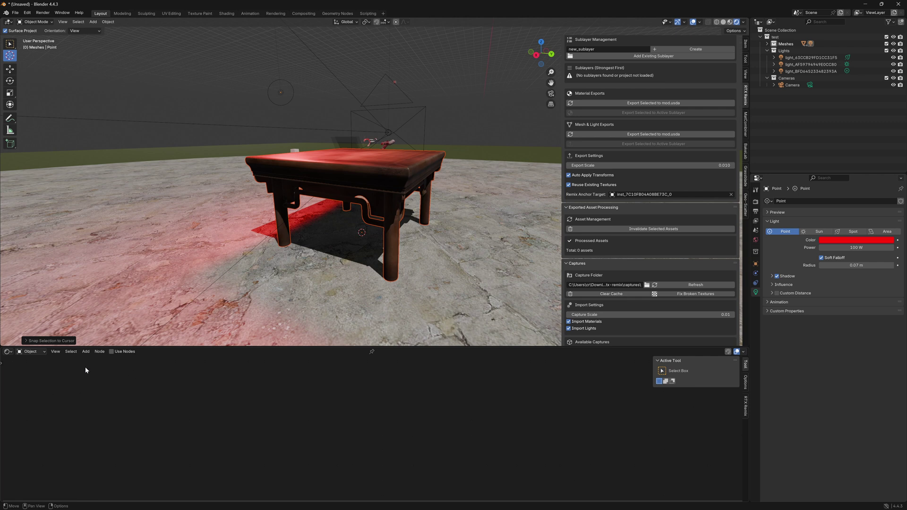
Select the tea table with the Select Box tool and move its normal texture and Normal/Map nodes closer to the shader
{"action": "left_click", "coordinate": [10, 43]}
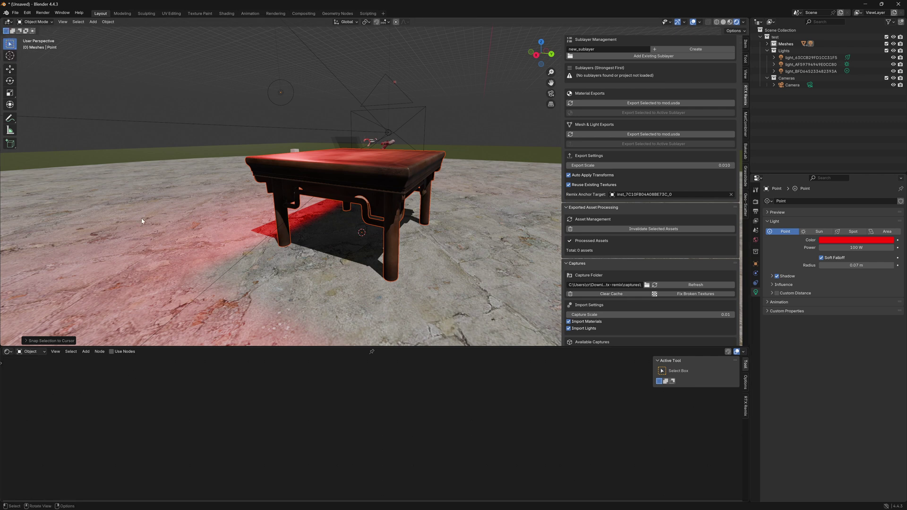
{"action": "left_click", "coordinate": [210, 199]}
{"action": "key", "text": "Home"}
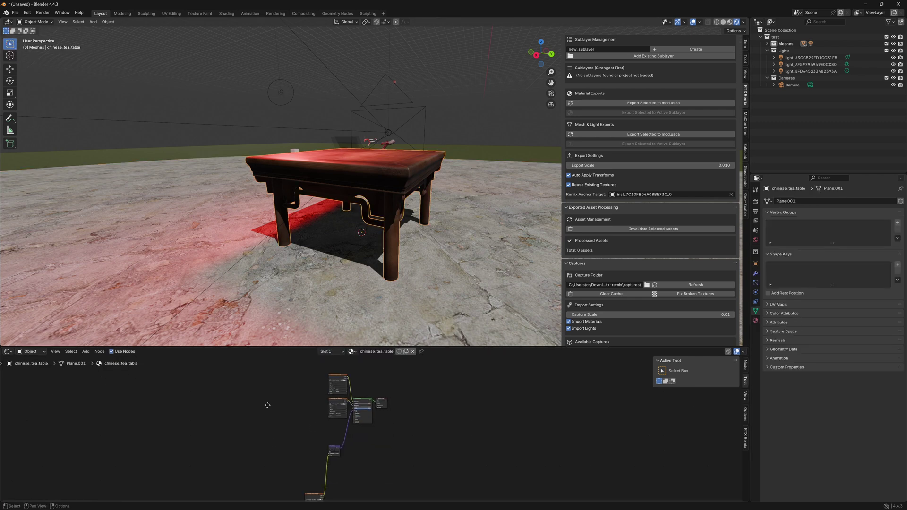
{"action": "left_click_drag", "start_coordinate": [311, 452], "coordinate": [343, 380]}
{"action": "left_click_drag", "start_coordinate": [313, 414], "coordinate": [332, 385]}
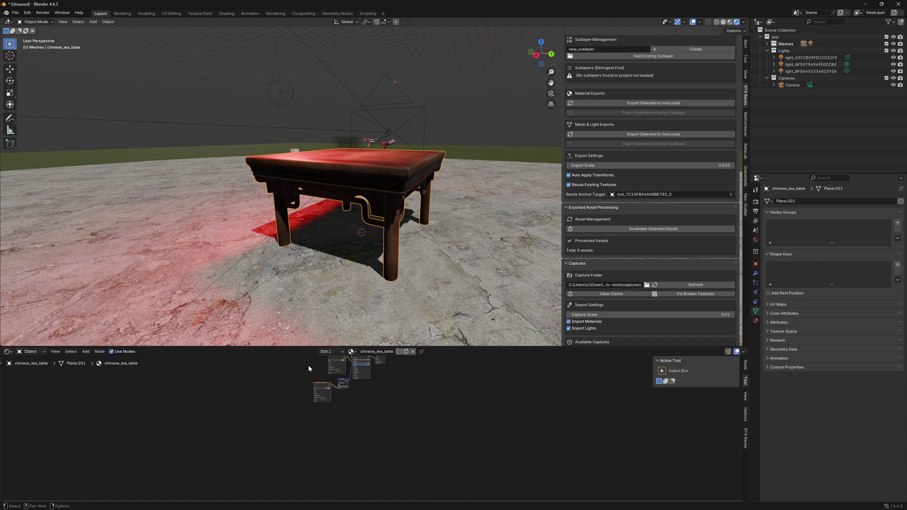
Convert the tea table's material to the RTX Remix Aperture Opaque node group
{"action": "scroll", "coordinate": [303, 378], "scroll_direction": "up", "scroll_amount": 4}
{"action": "scroll", "coordinate": [284, 407], "scroll_direction": "up", "scroll_amount": 3}
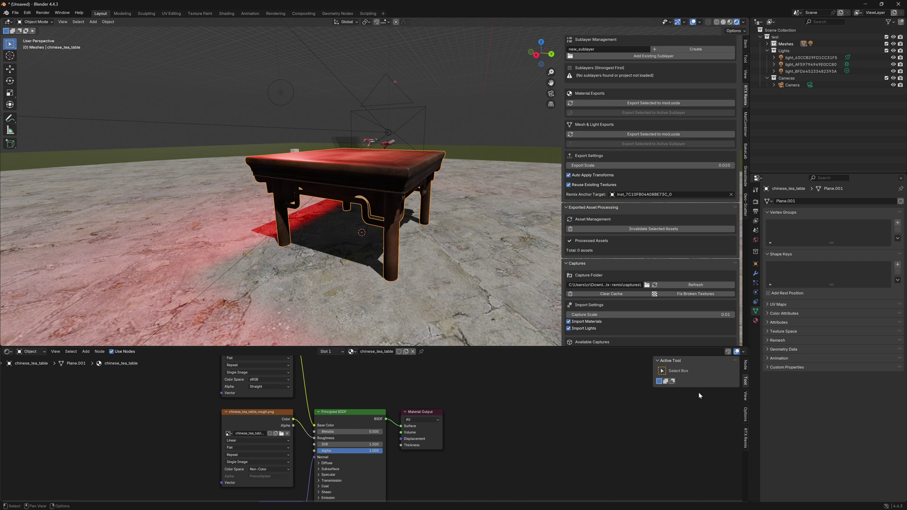
{"action": "left_click", "coordinate": [746, 435]}
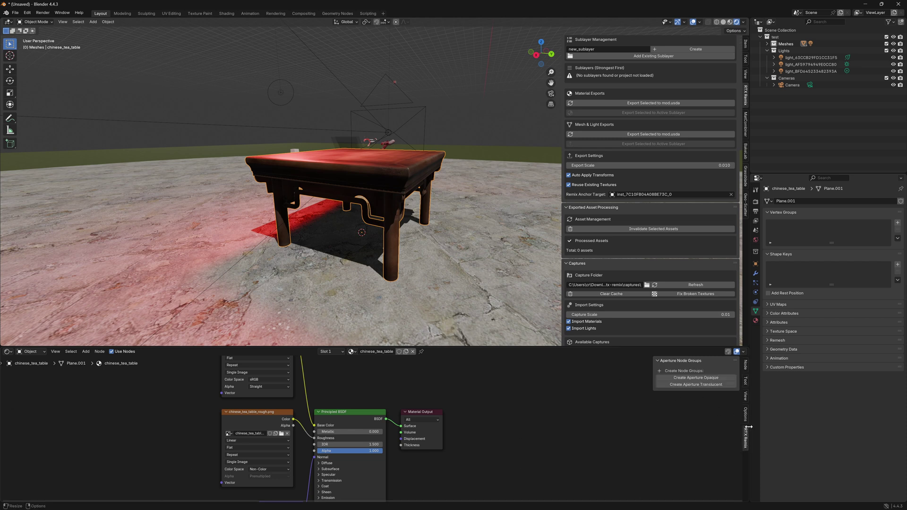
{"action": "left_click", "coordinate": [679, 378]}
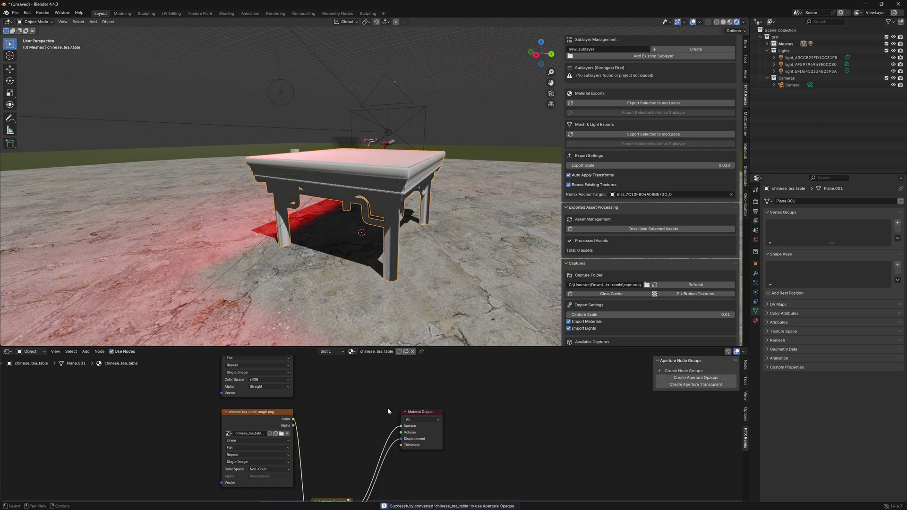
Connect the diffuse texture's Color output to the Albedo Color input of the Aperture Opaque node
{"action": "scroll", "coordinate": [388, 411], "scroll_direction": "down", "scroll_amount": 3}
{"action": "left_click_drag", "start_coordinate": [345, 445], "coordinate": [363, 421]}
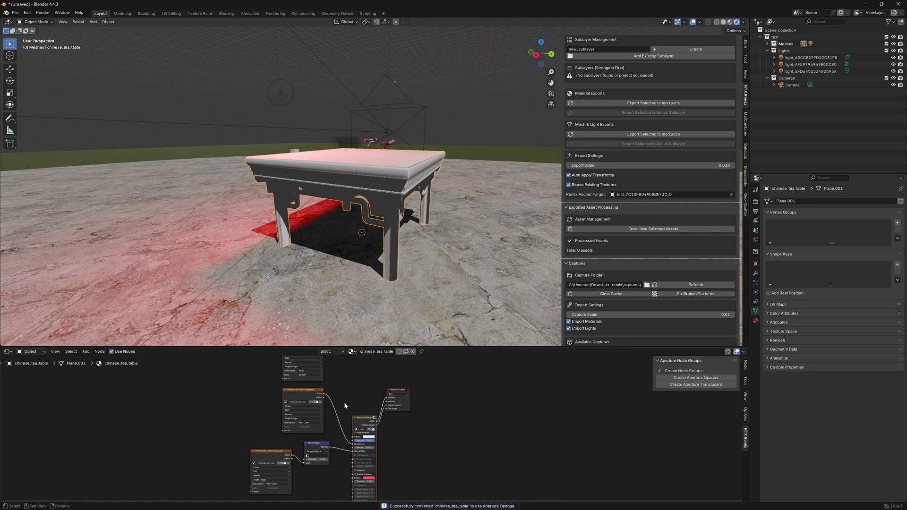
{"action": "middle_click_drag", "start_coordinate": [271, 384], "coordinate": [259, 414]}
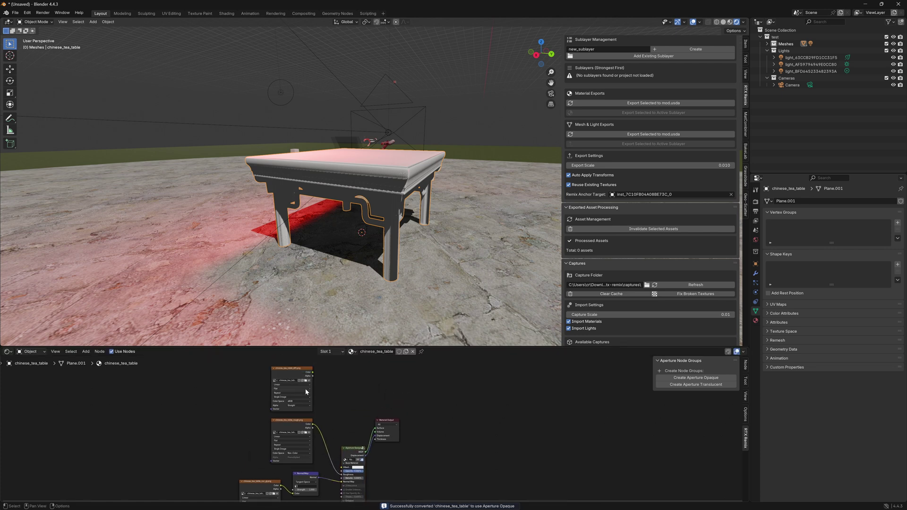
{"action": "left_click_drag", "start_coordinate": [312, 373], "coordinate": [342, 468]}
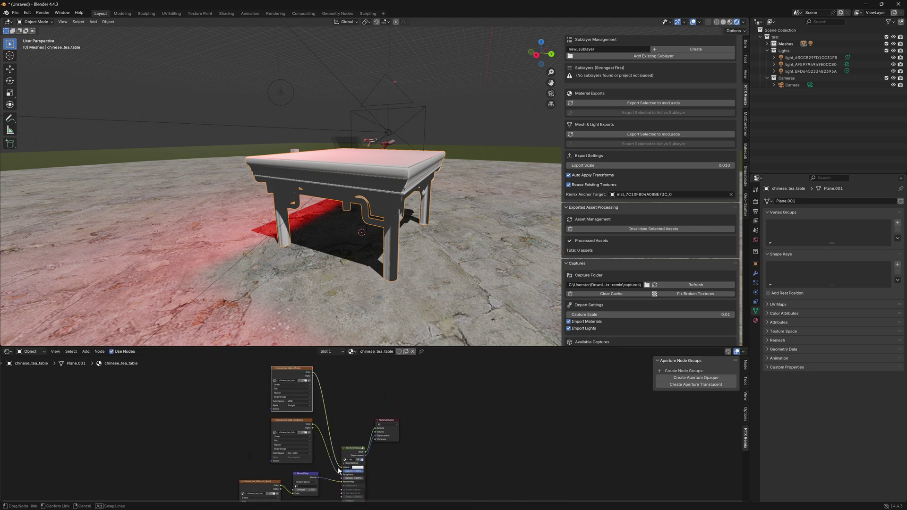
Examine the textured tea table up close and from several angles under the red light
{"action": "key", "text": "shift+grave"}
{"action": "key", "text": "w"}
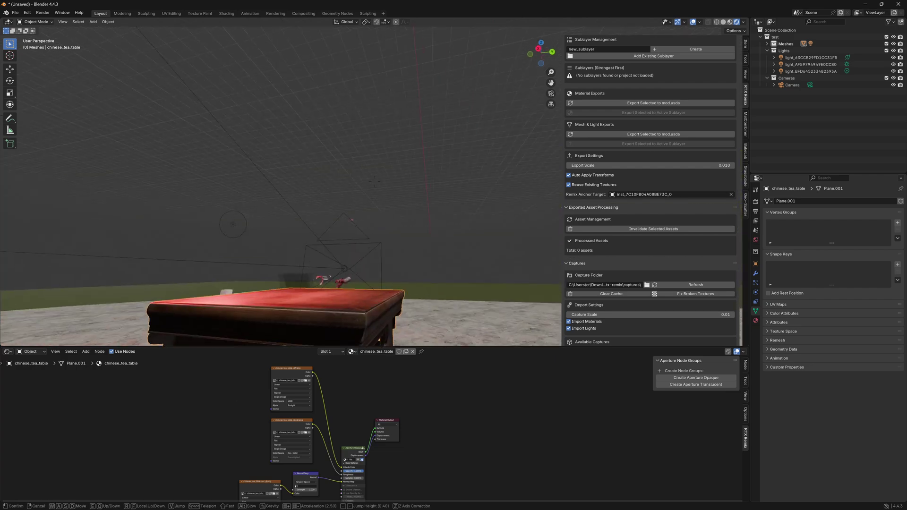
{"action": "key", "text": "s"}
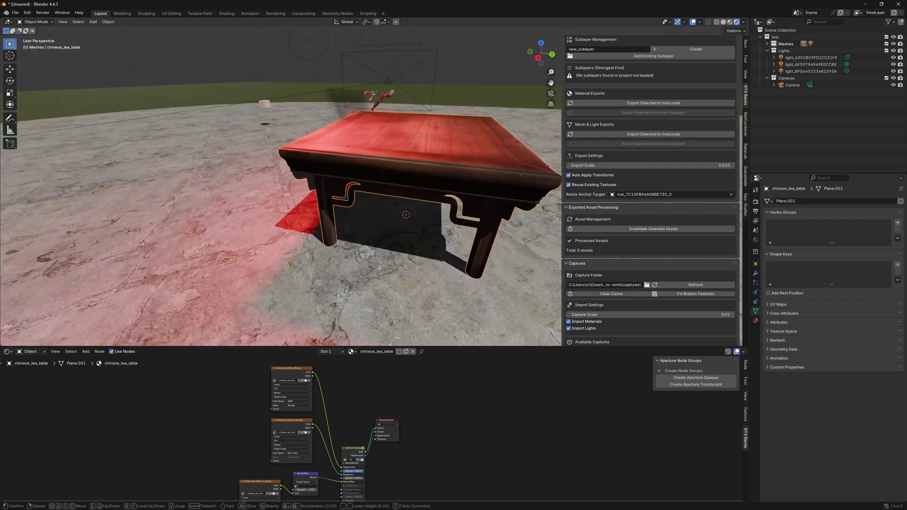
{"action": "key", "text": "w"}
{"action": "key", "text": "s"}
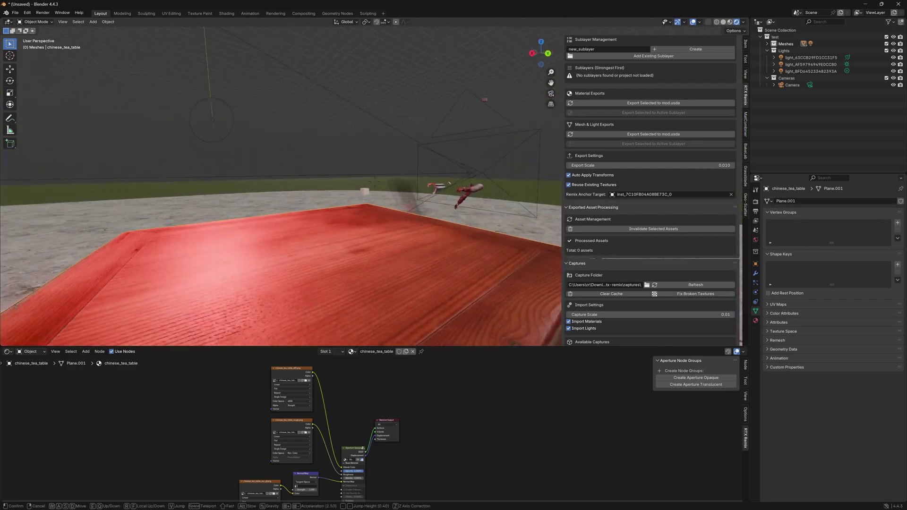
{"action": "left_click", "coordinate": [365, 329]}
Examine the inside of the Aperture Opaque node group and its emission, animation, Remix flag, alpha blending and displacement inputs
{"action": "left_click", "coordinate": [361, 450]}
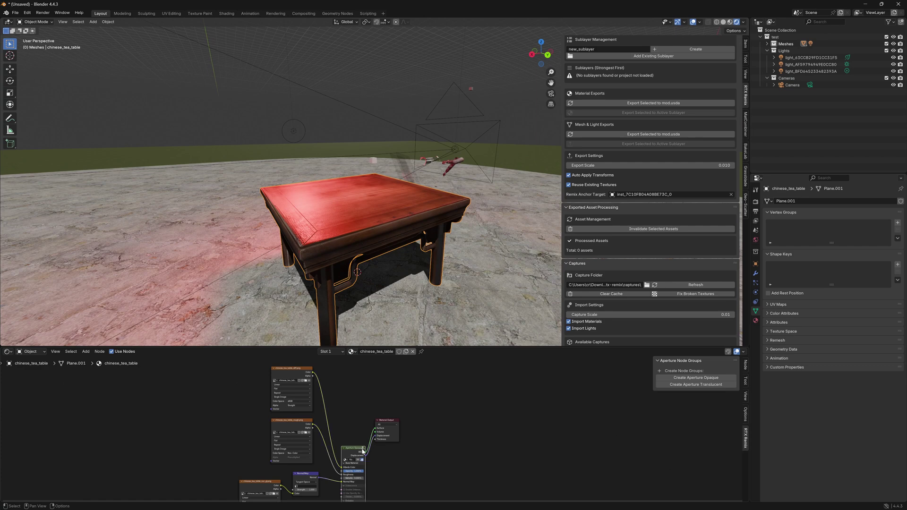
{"action": "key", "text": "Tab"}
{"action": "scroll", "coordinate": [409, 401], "scroll_direction": "up", "scroll_amount": 3}
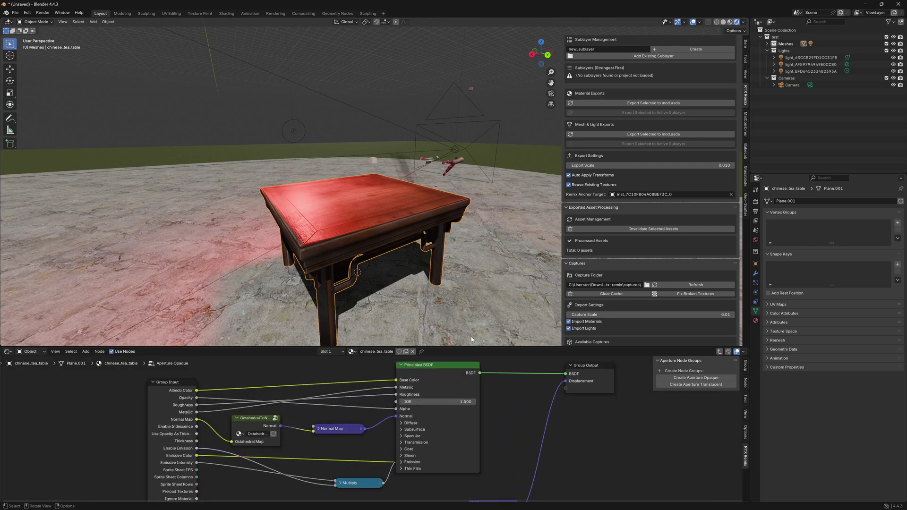
{"action": "key", "text": "Tab"}
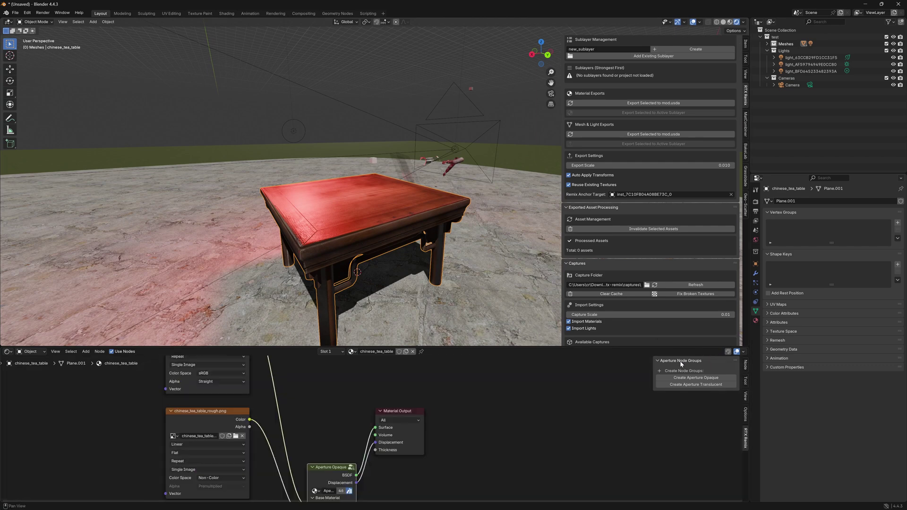
{"action": "middle_click_drag", "start_coordinate": [369, 490], "coordinate": [361, 430]}
{"action": "scroll", "coordinate": [378, 409], "scroll_direction": "up", "scroll_amount": 2}
{"action": "scroll", "coordinate": [431, 428], "scroll_direction": "down", "scroll_amount": 3}
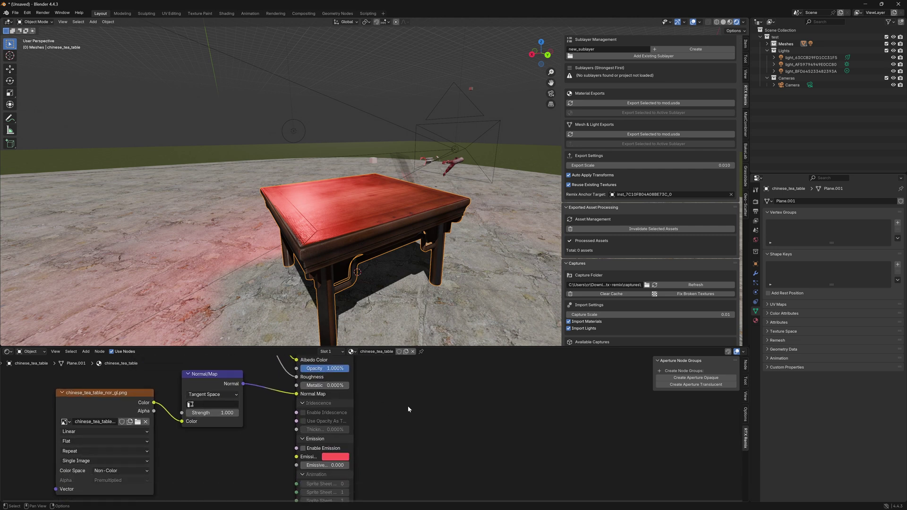
{"action": "middle_click_drag", "start_coordinate": [418, 428], "coordinate": [416, 392]}
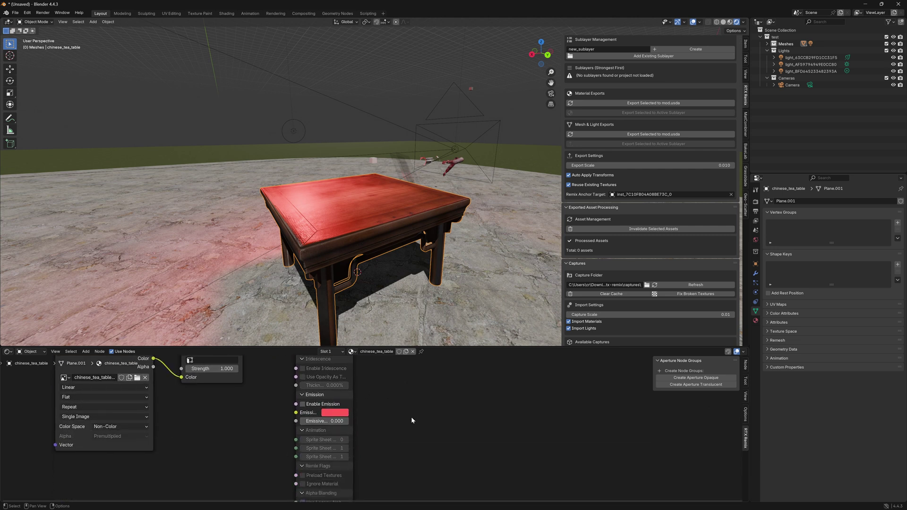
{"action": "scroll", "coordinate": [411, 420], "scroll_direction": "down", "scroll_amount": 4}
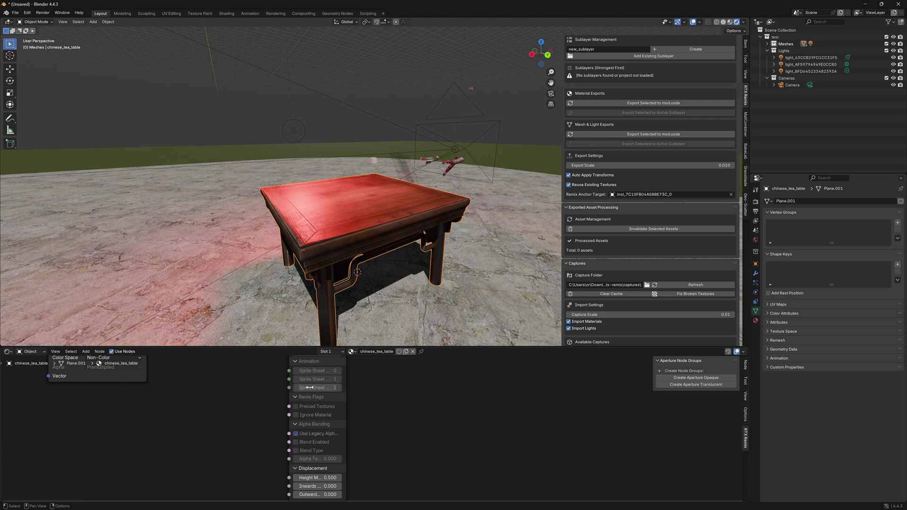
{"action": "middle_click_drag", "start_coordinate": [342, 404], "coordinate": [324, 443]}
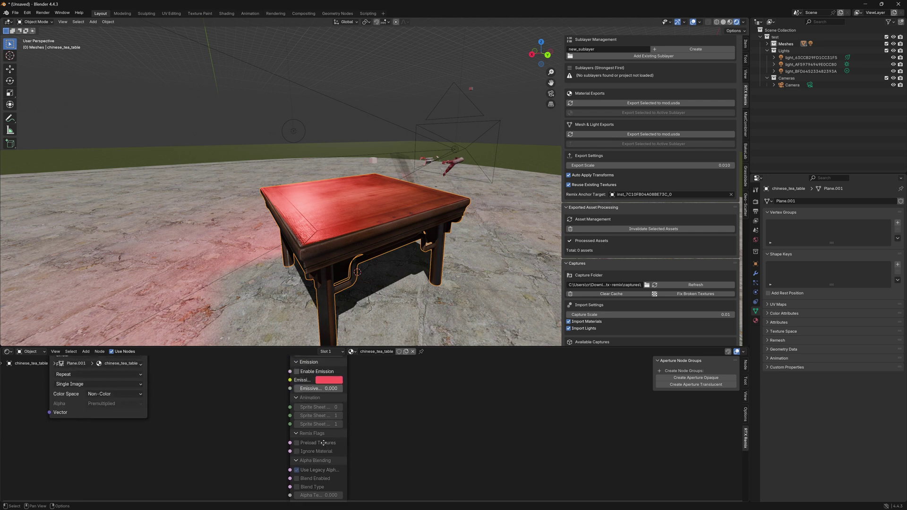
{"action": "middle_click_drag", "start_coordinate": [347, 402], "coordinate": [382, 428]}
Fly around the tea table to check its converted material from above and from different sides
{"action": "key", "text": "shift+grave"}
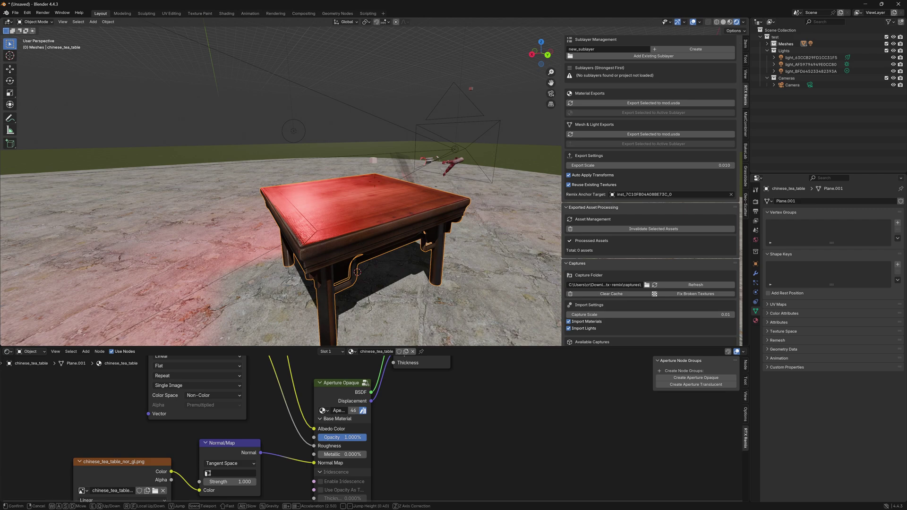
{"action": "key", "text": "w"}
{"action": "key", "text": "s"}
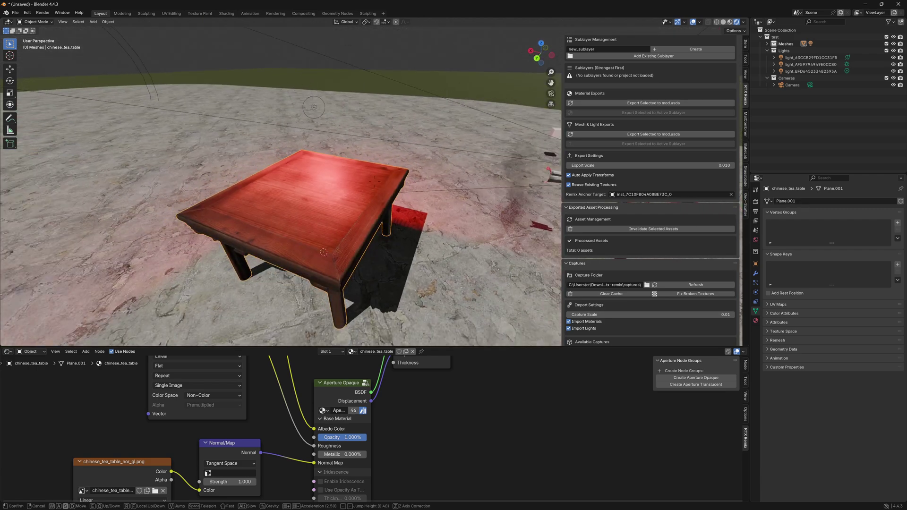
{"action": "key", "text": "a"}
{"action": "key", "text": "w"}
{"action": "key", "text": "a"}
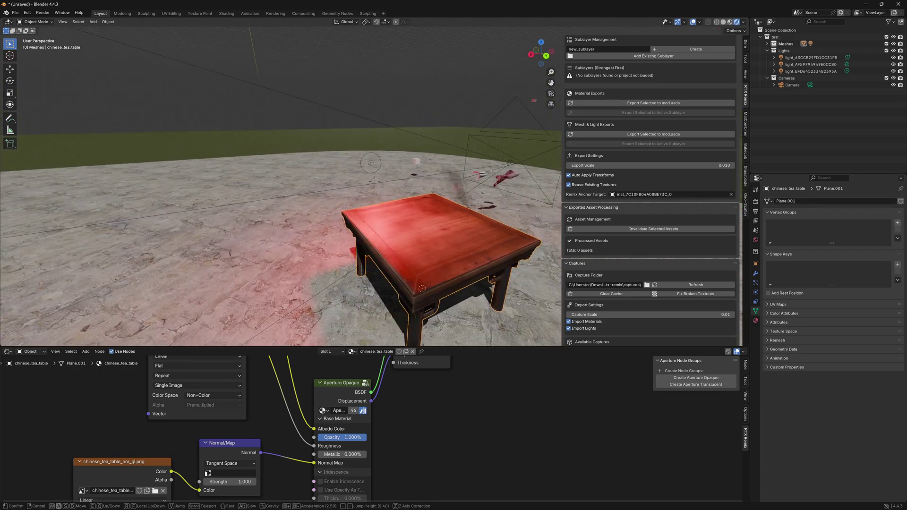
{"action": "key", "text": "w"}
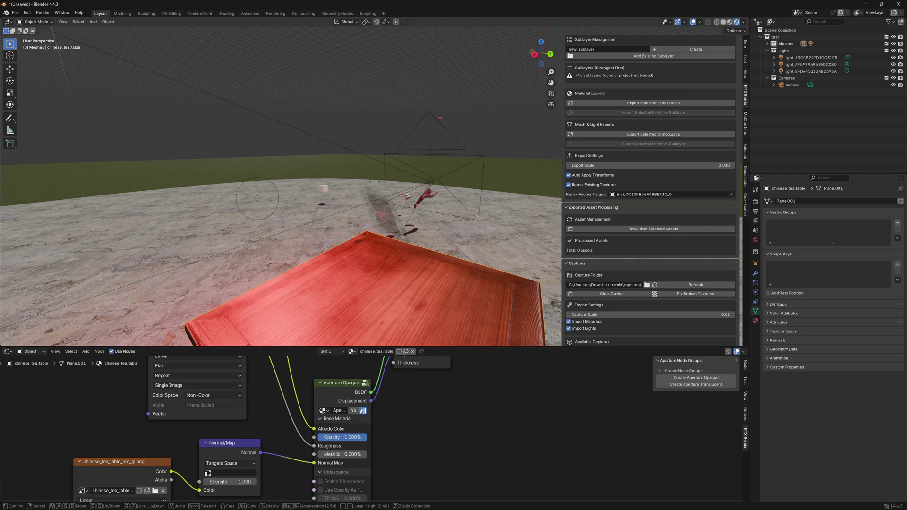
{"action": "key", "text": "s"}
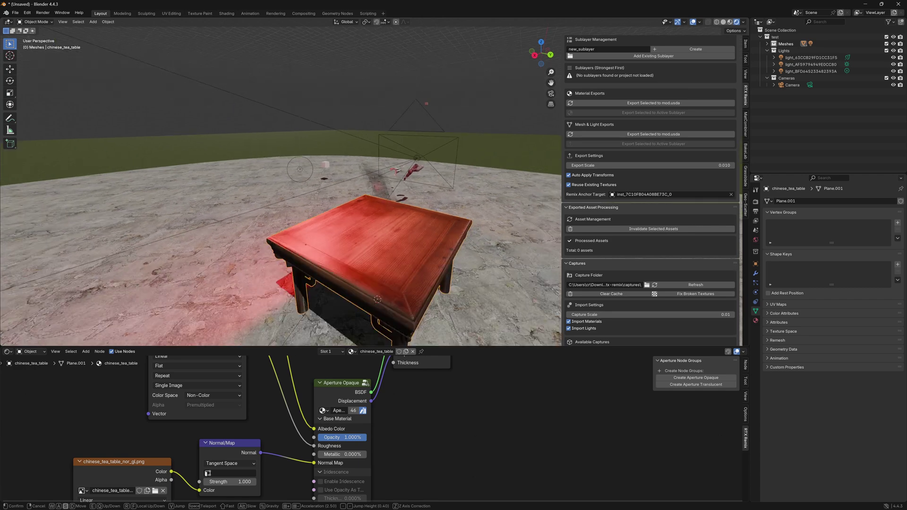
{"action": "left_click", "coordinate": [399, 329]}
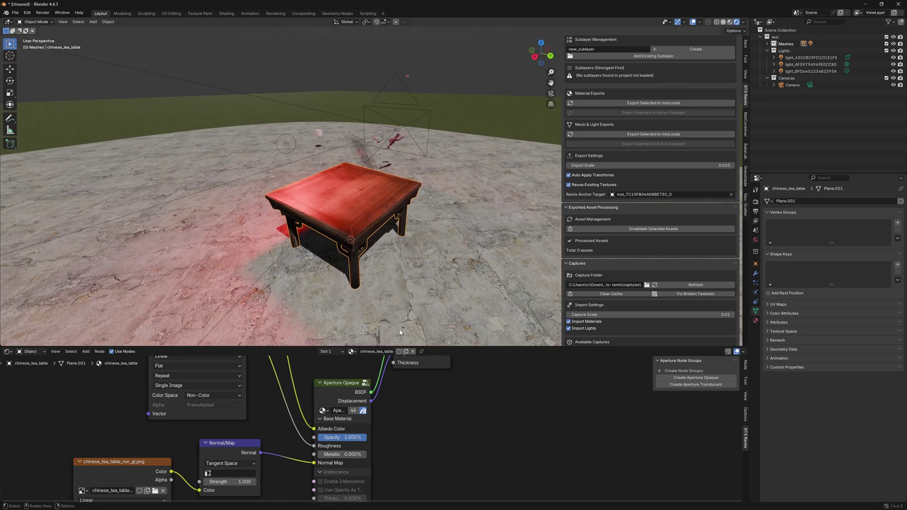
Export the selected tea table mesh to mod.usda
{"action": "left_click", "coordinate": [399, 330]}
{"action": "left_click", "coordinate": [318, 220]}
{"action": "scroll", "coordinate": [648, 209], "scroll_direction": "up", "scroll_amount": 1}
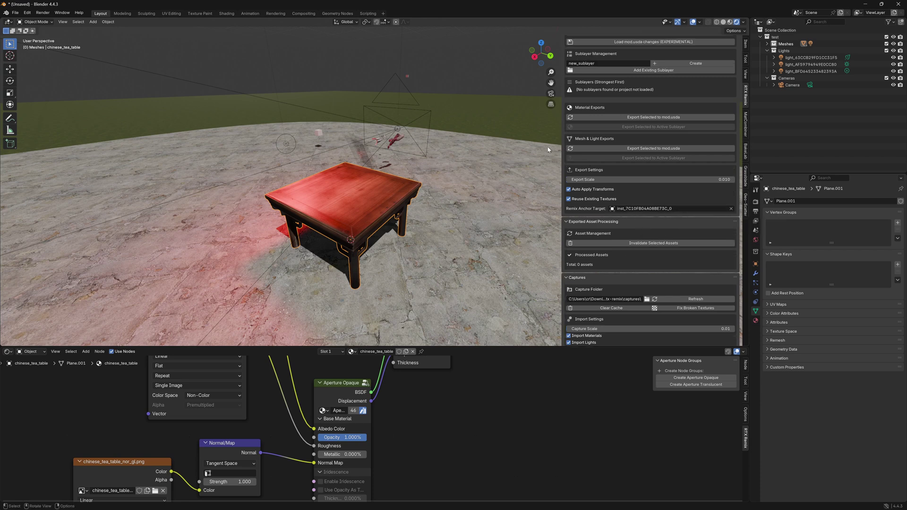
{"action": "left_click", "coordinate": [625, 149]}
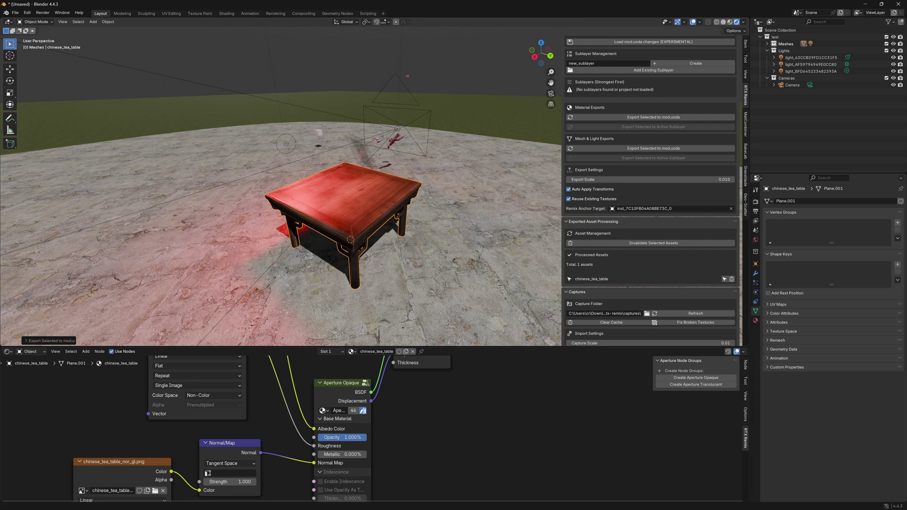
Switch to Garry's Mod RTX Launcher, launch the game on gm_flatgrass and go up to the exported tea table
{"action": "left_click", "coordinate": [371, 502]}
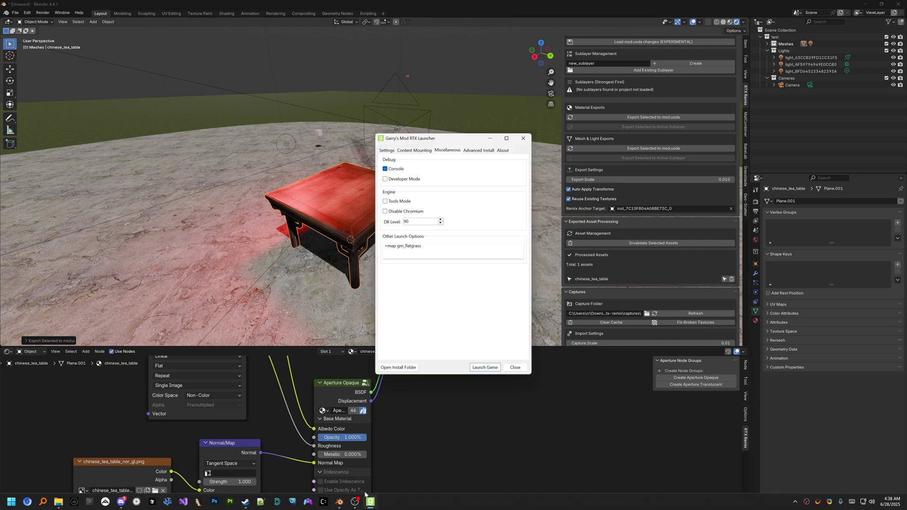
{"action": "left_click", "coordinate": [484, 368]}
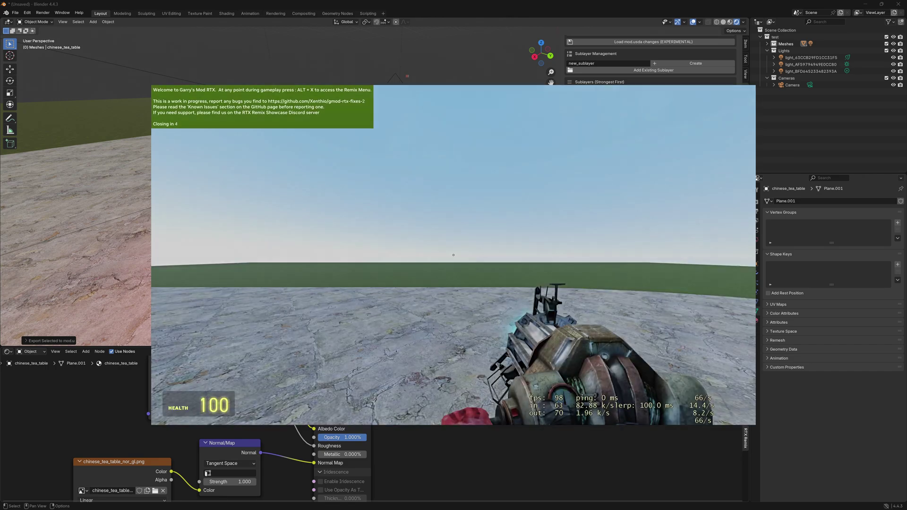
{"action": "key", "text": "w"}
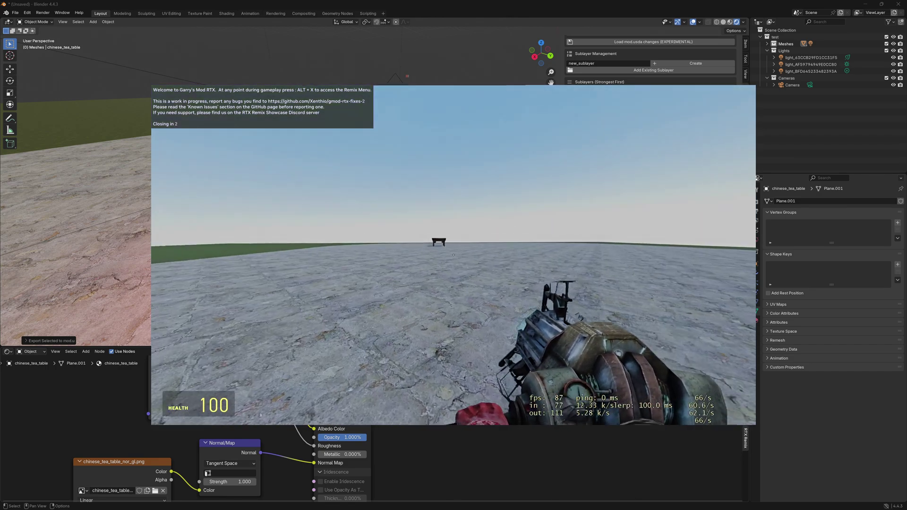
{"action": "key", "text": "w"}
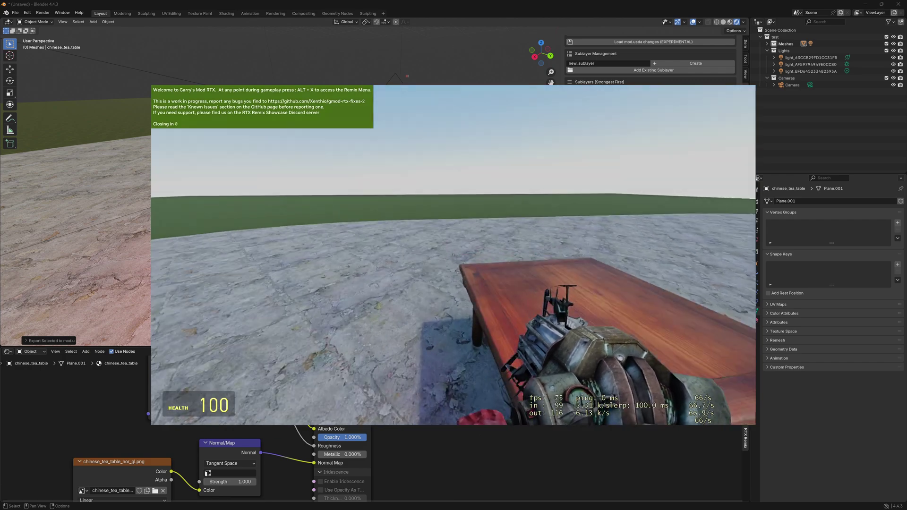
View the RTX Remix enhancement settings in game, and compare the tea table's placement between Garry's Mod and the Blender scene
{"action": "key", "text": "alt+x"}
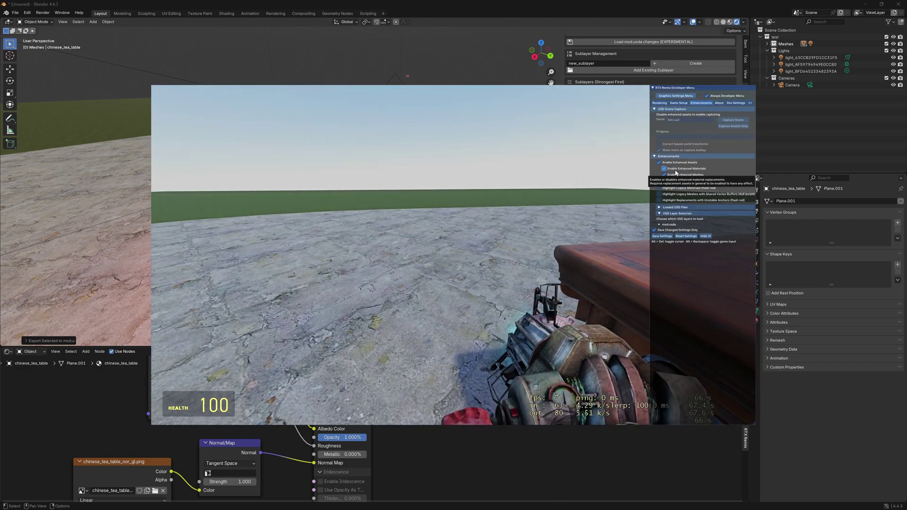
{"action": "key", "text": "alt+x"}
{"action": "key", "text": "s"}
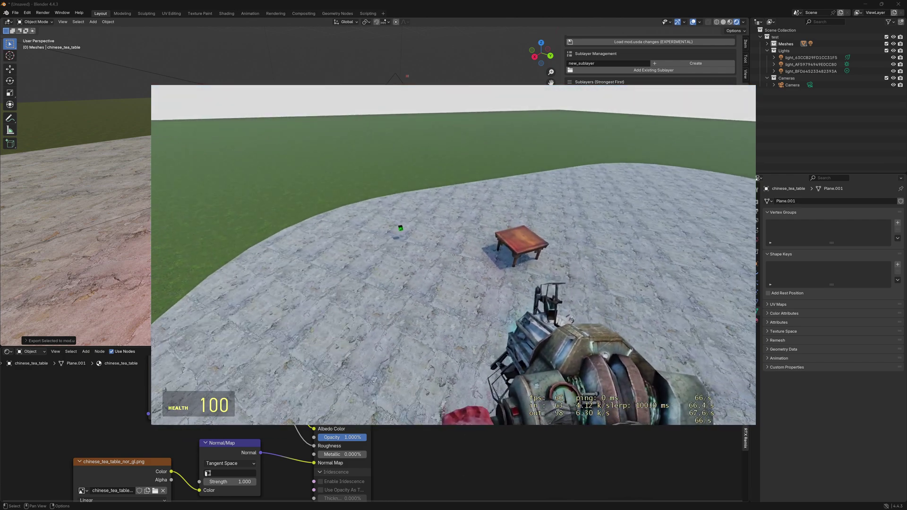
{"action": "key", "text": "alt+Tab"}
{"action": "key", "text": "alt+Tab"}
{"action": "key", "text": "shift+grave"}
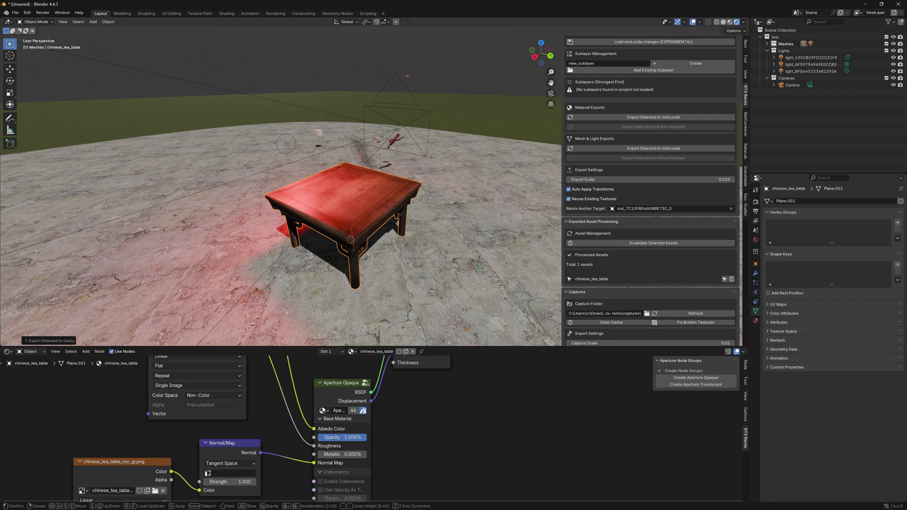
{"action": "key", "text": "s"}
{"action": "key", "text": "Return"}
{"action": "key", "text": "alt+Tab"}
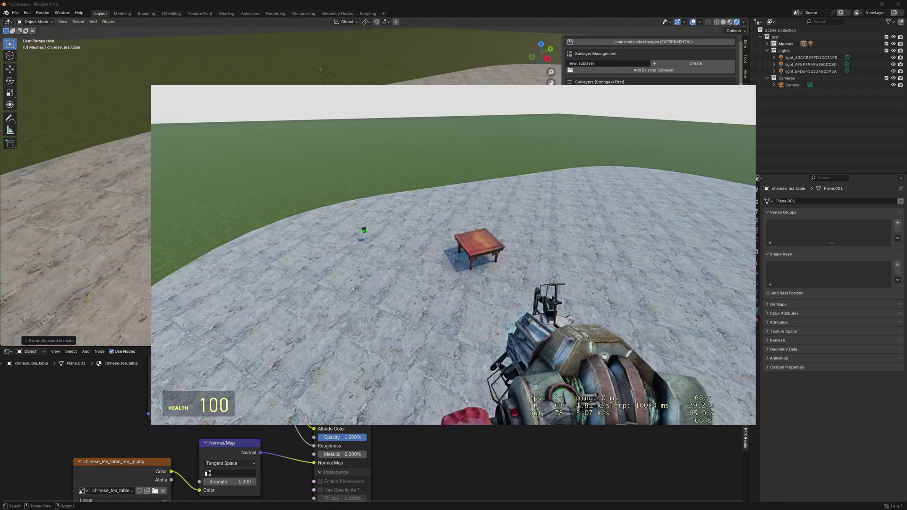
Inspect the tea table's surface and legs in game from close up and from several sides, and return to Blender
{"action": "key", "text": "w"}
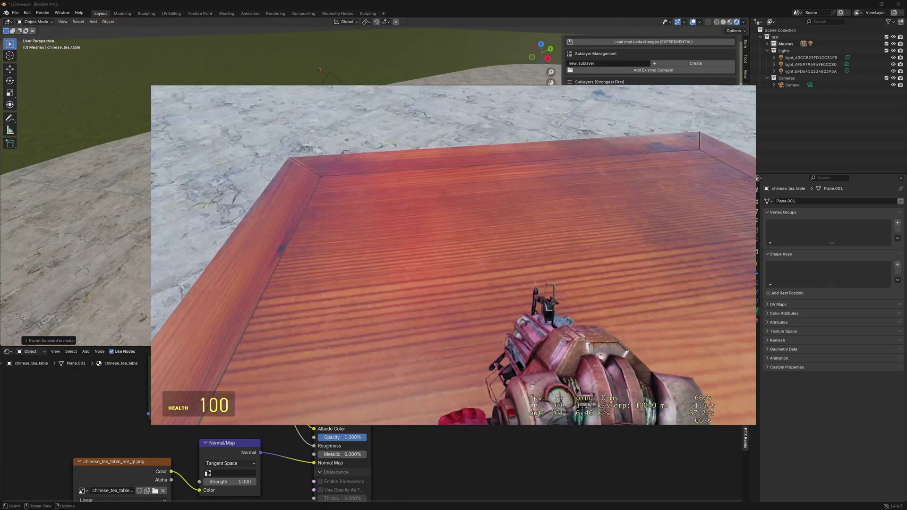
{"action": "key", "text": "s"}
{"action": "key", "text": "w"}
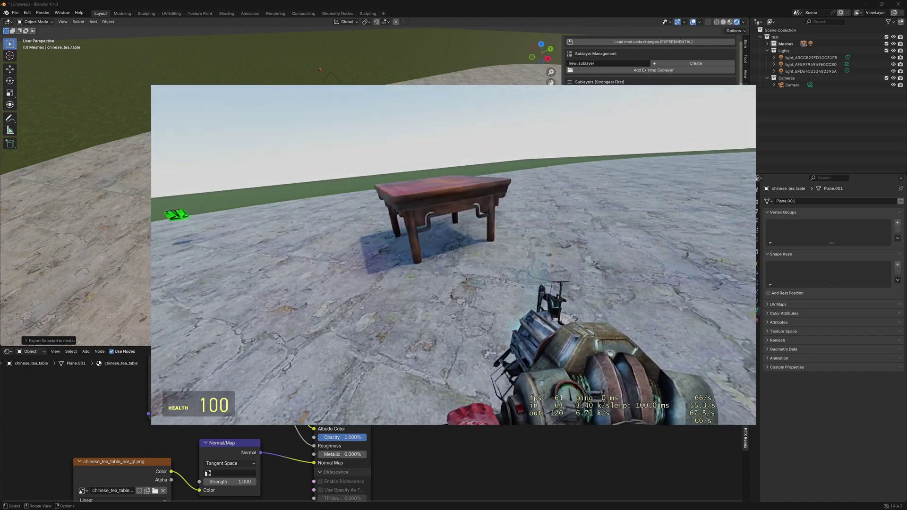
{"action": "key", "text": "s"}
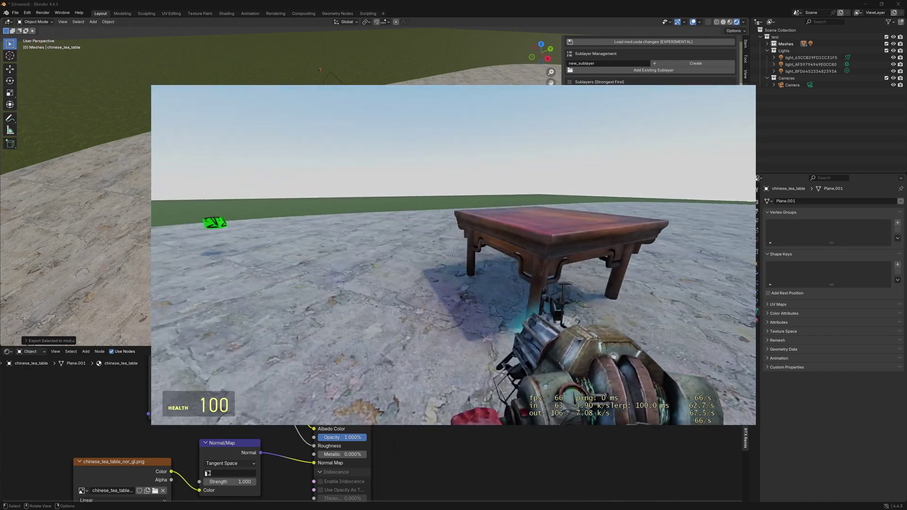
{"action": "key", "text": "grave"}
{"action": "key", "text": "alt+Tab"}
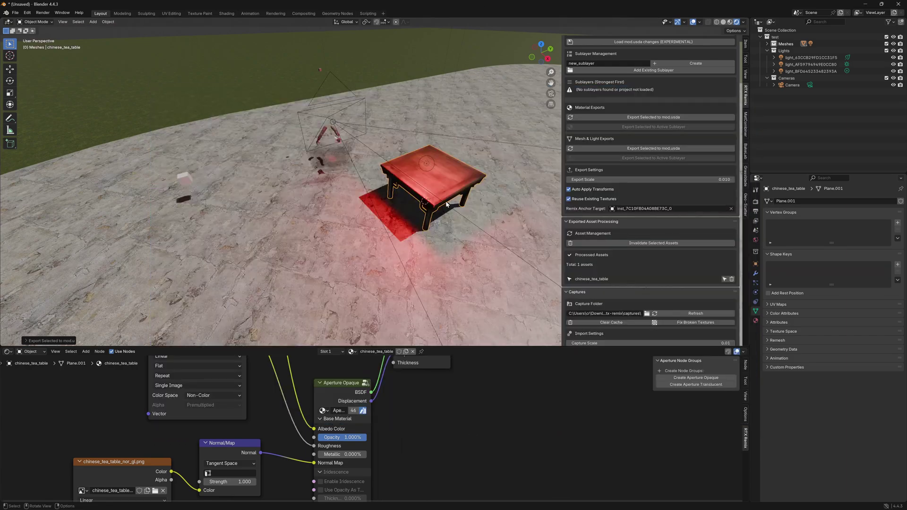
Go below the raised concrete platform to its dark inner wall and select the graffiti decal there
{"action": "key", "text": "shift+grave"}
{"action": "key", "text": "s"}
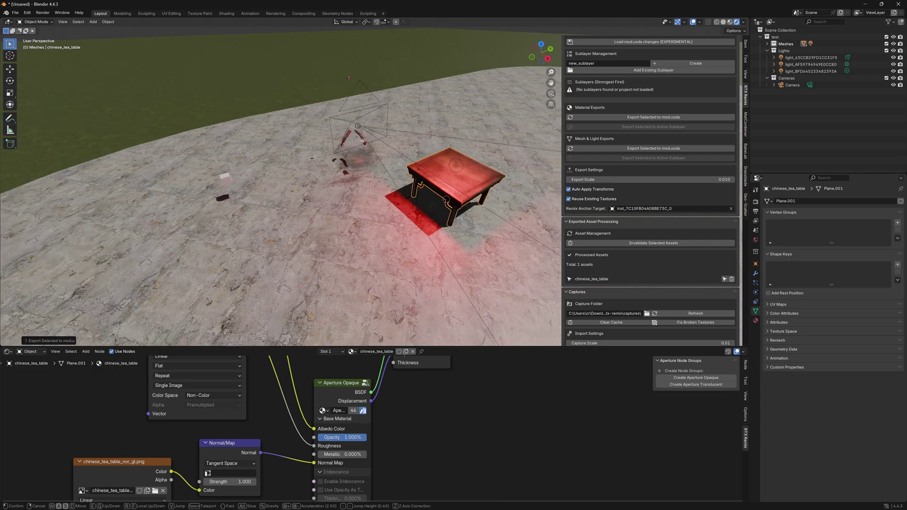
{"action": "key", "text": "s"}
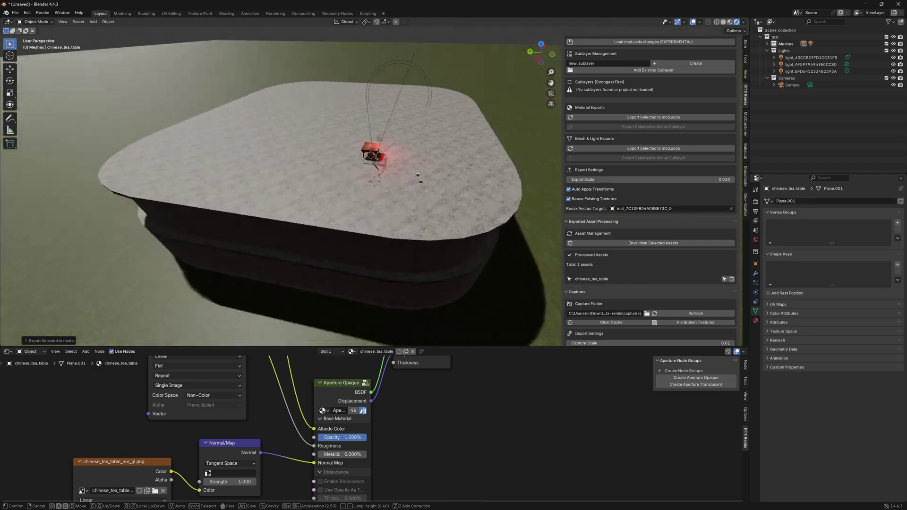
{"action": "key", "text": "d"}
{"action": "key", "text": "w"}
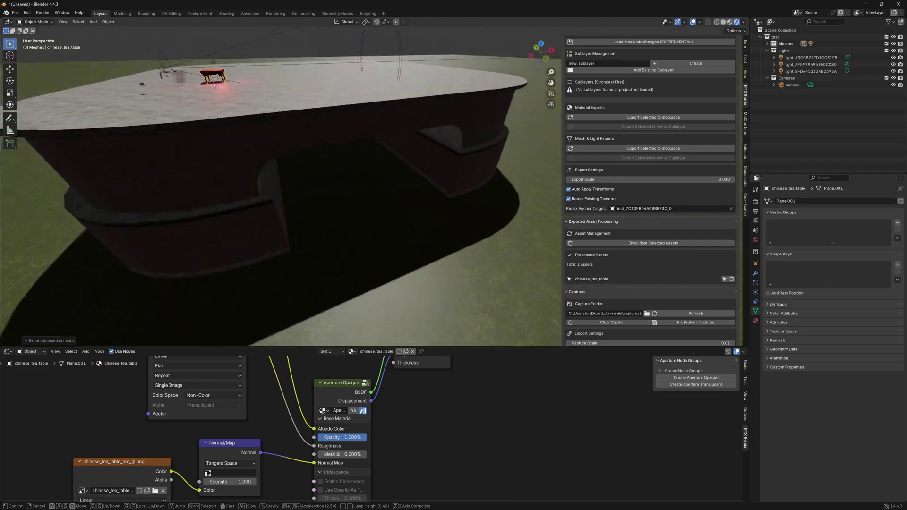
{"action": "key", "text": "w"}
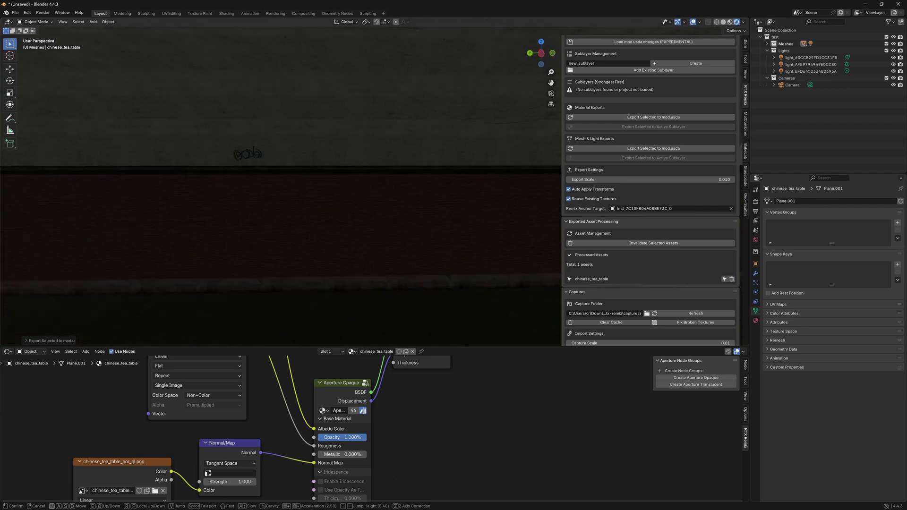
{"action": "key", "text": "w"}
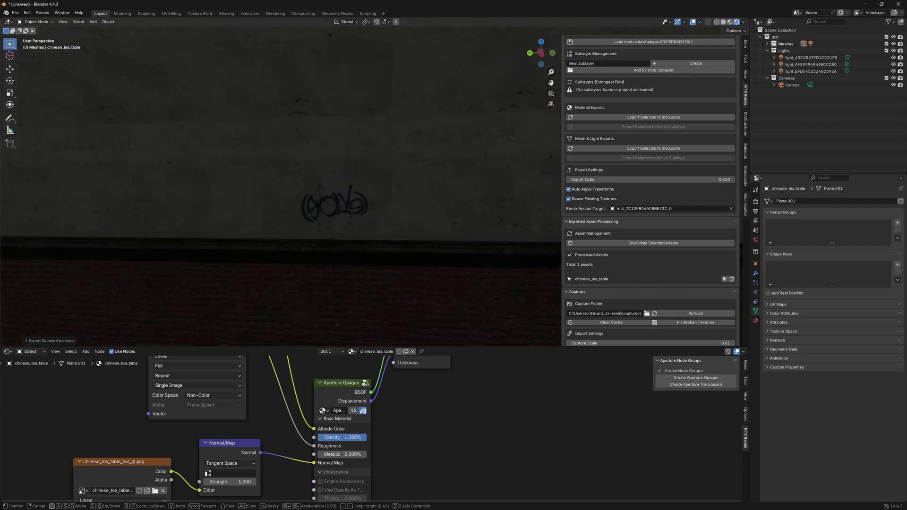
{"action": "left_click", "coordinate": [433, 202]}
{"action": "left_click", "coordinate": [328, 218]}
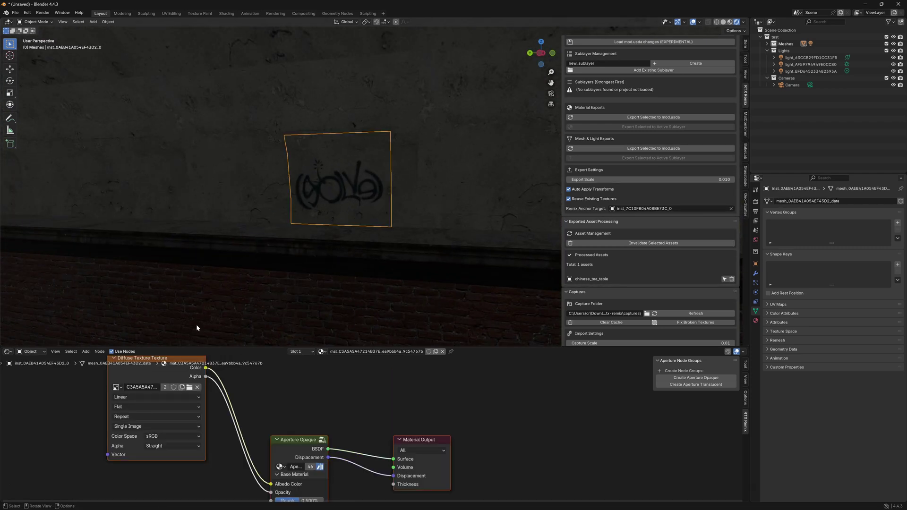
Delete the Diffuse Texture node from the graffiti decal's material
{"action": "scroll", "coordinate": [265, 412], "scroll_direction": "down", "scroll_amount": 3}
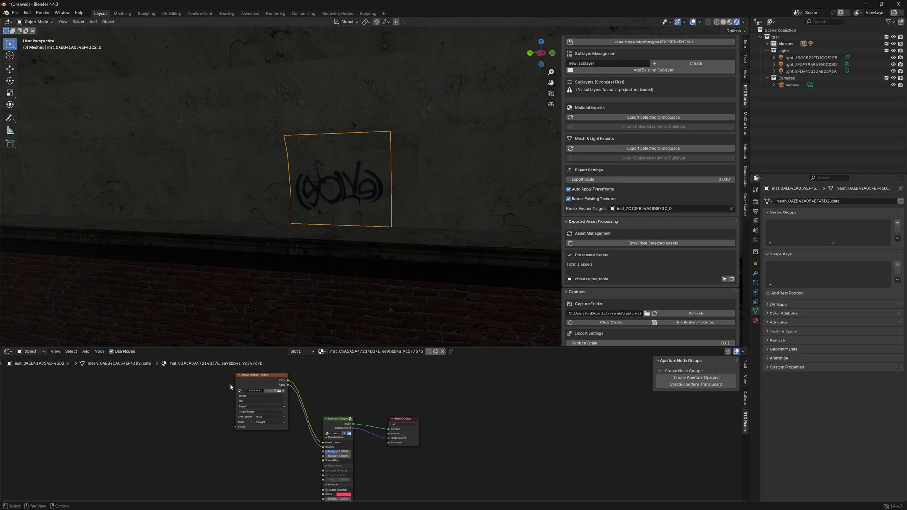
{"action": "left_click", "coordinate": [239, 385]}
{"action": "key", "text": "x"}
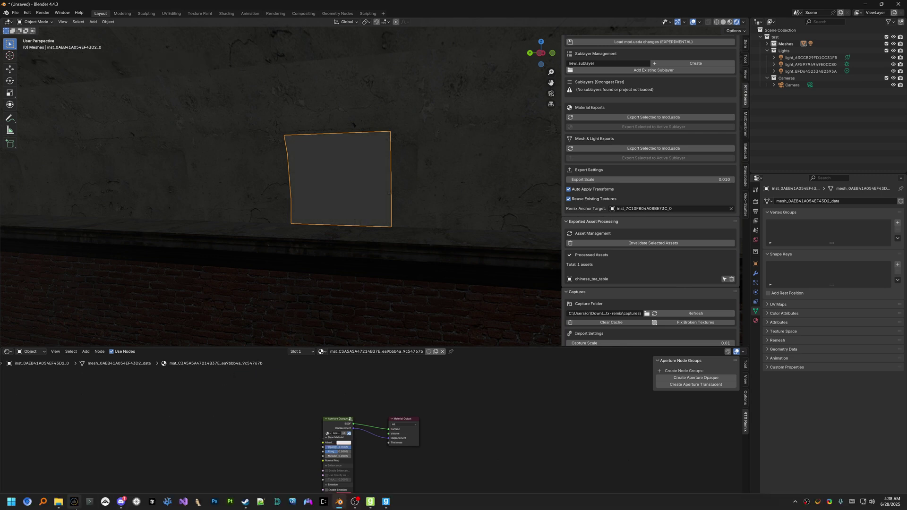
Add hi.png from the "stuff to import" folder as an image texture and connect its Color output to Albedo Color
{"action": "mouse_move", "coordinate": [59, 502]}
{"action": "left_click", "coordinate": [98, 457]}
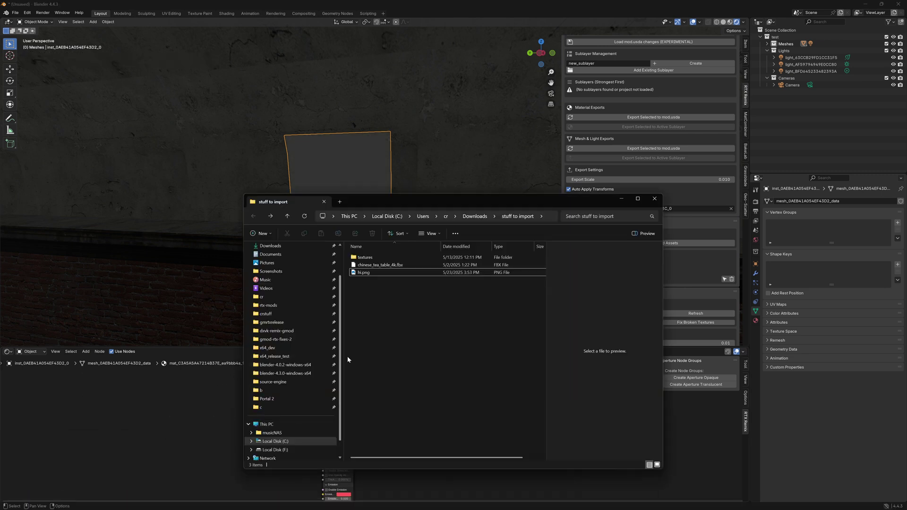
{"action": "left_click_drag", "start_coordinate": [363, 272], "coordinate": [322, 443]}
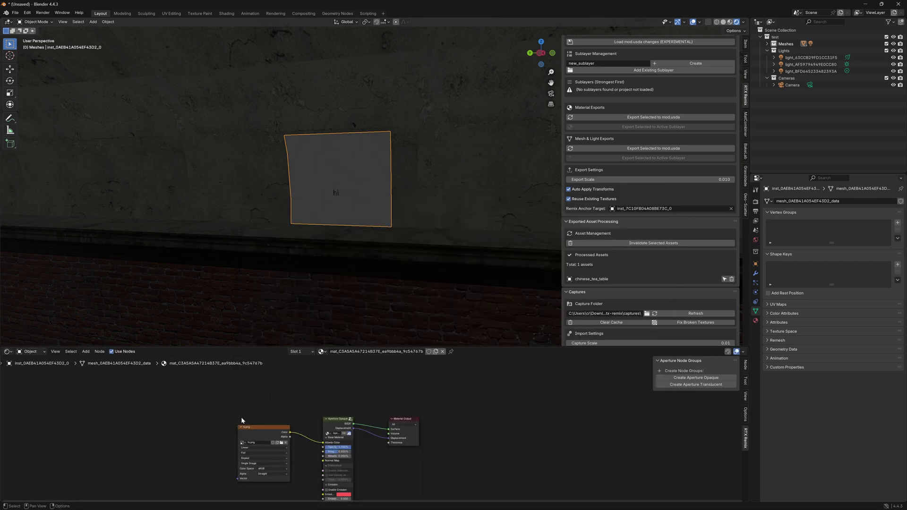
Check the retextured decal on the wall and move the hi.png texture node closer to the Aperture Opaque node
{"action": "scroll", "coordinate": [373, 439], "scroll_direction": "up", "scroll_amount": 2}
{"action": "middle_click_drag", "start_coordinate": [369, 460], "coordinate": [371, 438]}
{"action": "key", "text": "shift+grave"}
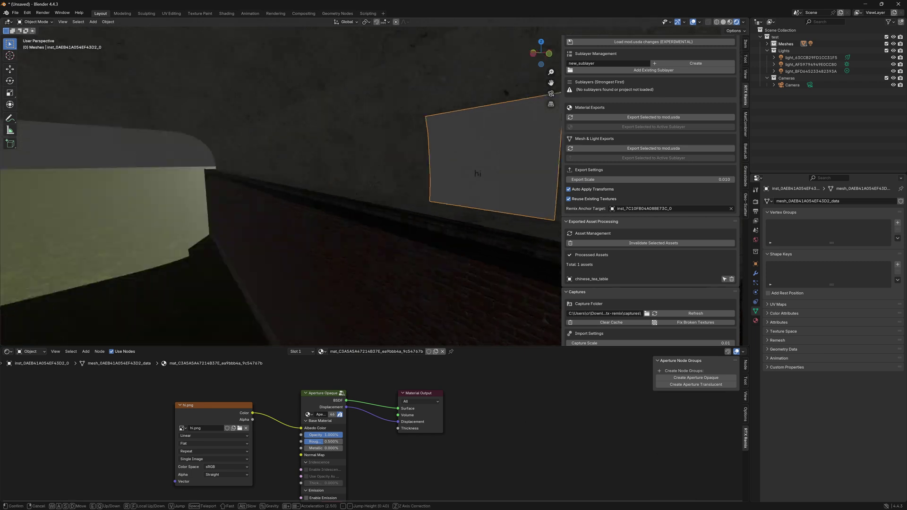
{"action": "left_click", "coordinate": [398, 270]}
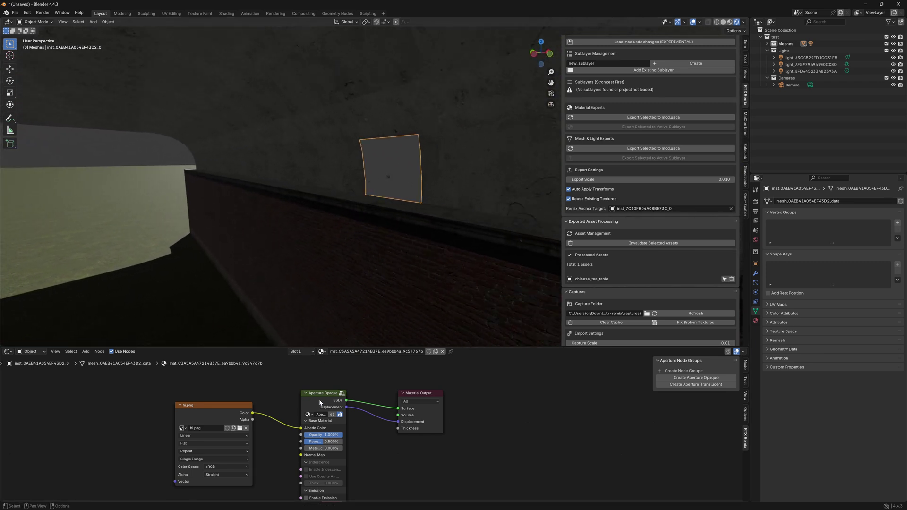
{"action": "left_click", "coordinate": [326, 409]}
{"action": "middle_click_drag", "start_coordinate": [376, 463], "coordinate": [407, 479]}
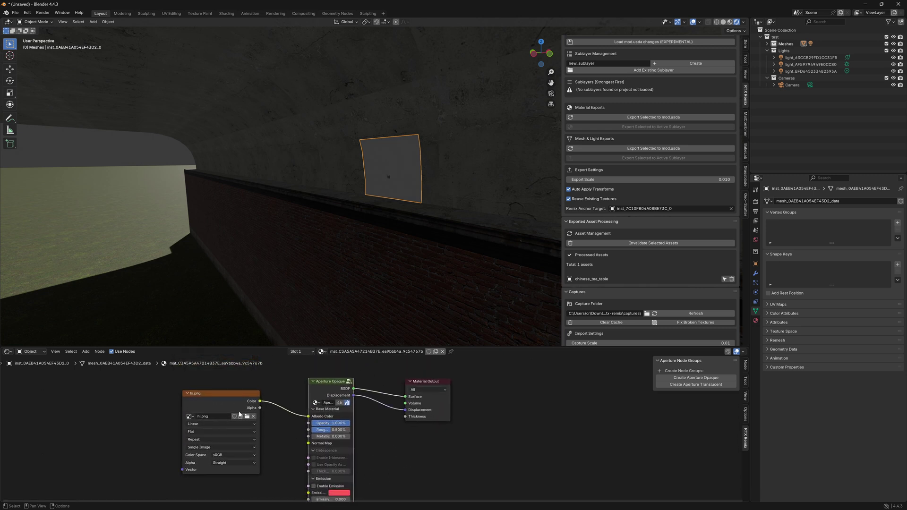
{"action": "left_click_drag", "start_coordinate": [249, 401], "coordinate": [263, 398]}
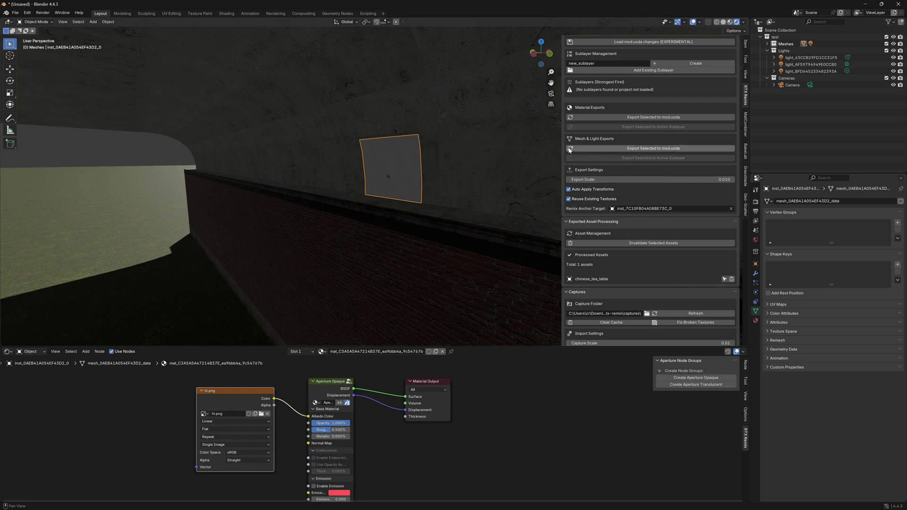
Export the selected decal's material to mod.usda
{"action": "scroll", "coordinate": [225, 446], "scroll_direction": "down", "scroll_amount": 2}
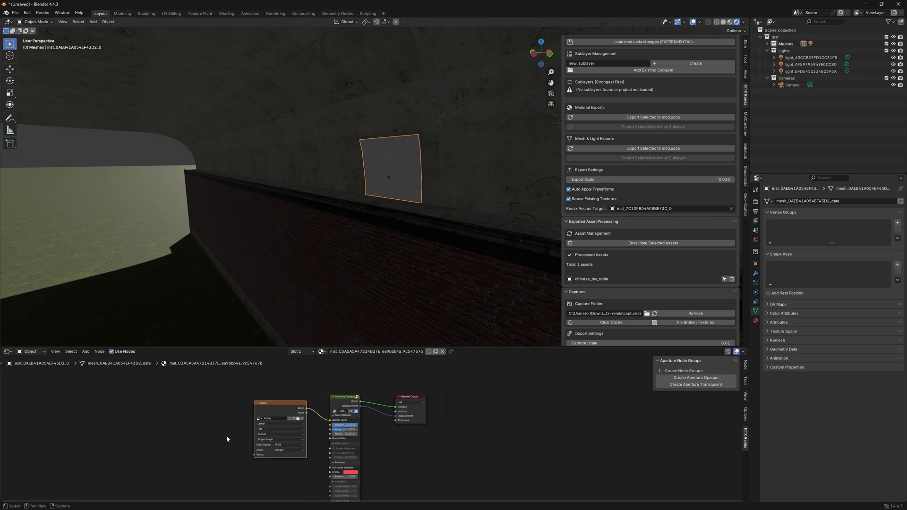
{"action": "middle_click_drag", "start_coordinate": [287, 410], "coordinate": [280, 372]}
{"action": "scroll", "coordinate": [288, 391], "scroll_direction": "up", "scroll_amount": 2}
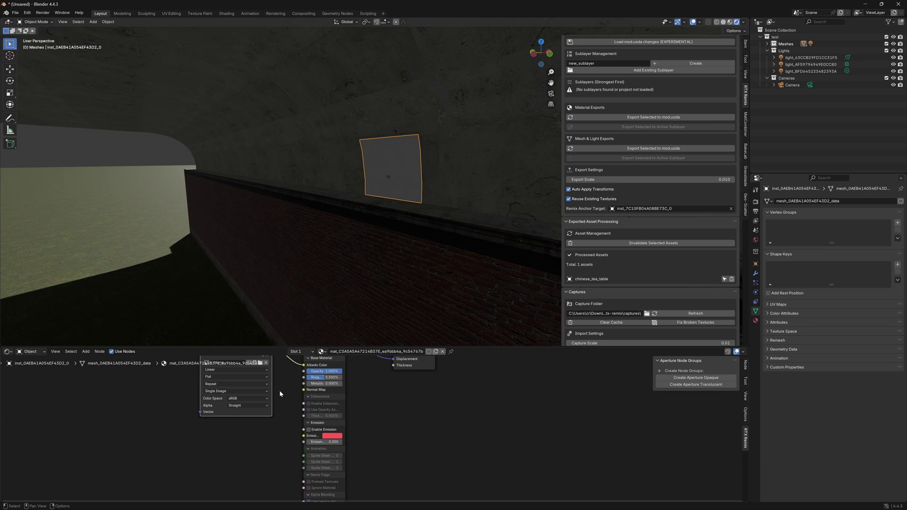
{"action": "middle_click_drag", "start_coordinate": [409, 407], "coordinate": [405, 440]}
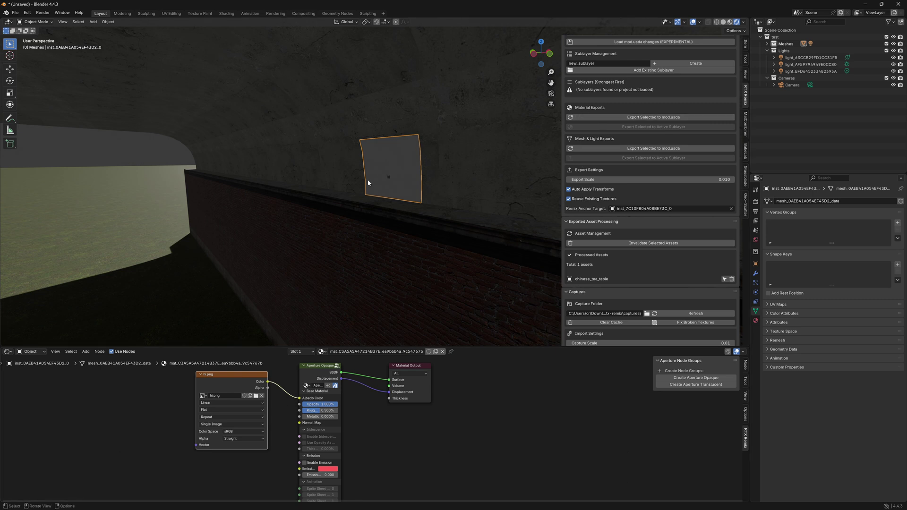
{"action": "left_click", "coordinate": [609, 118]}
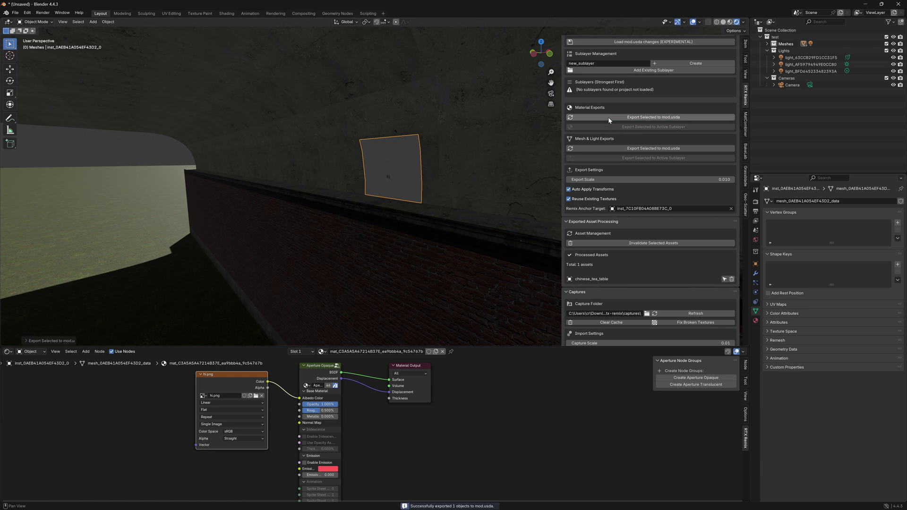
Close the running Garry's Mod window and turn off Reuse Existing Textures in the export settings
{"action": "right_click", "coordinate": [385, 504]}
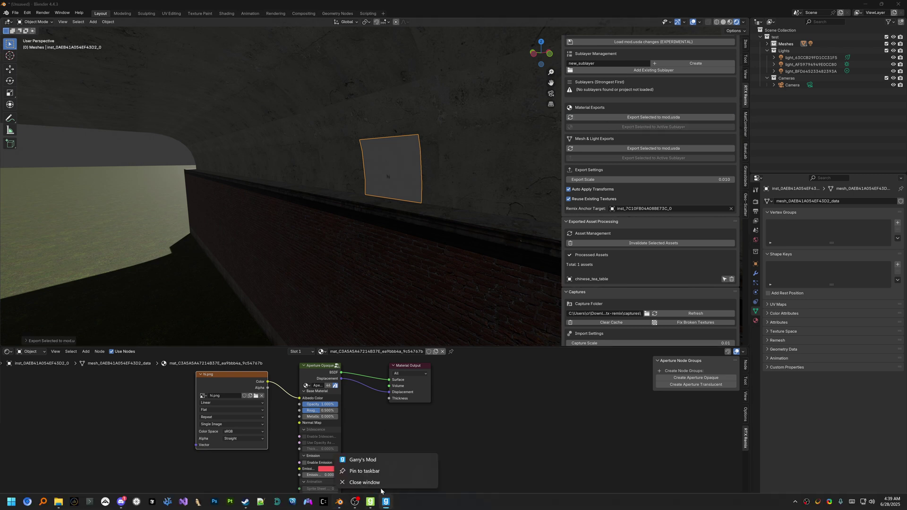
{"action": "left_click", "coordinate": [380, 485]}
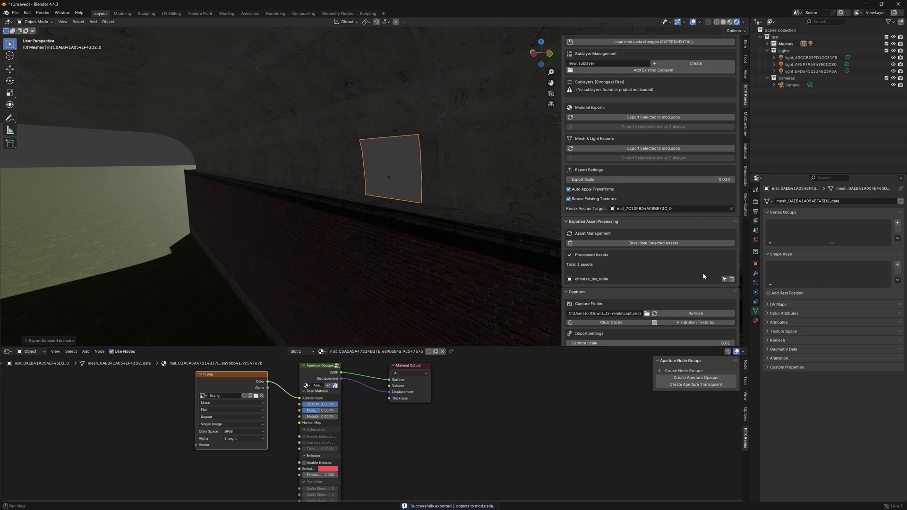
{"action": "left_click", "coordinate": [599, 200]}
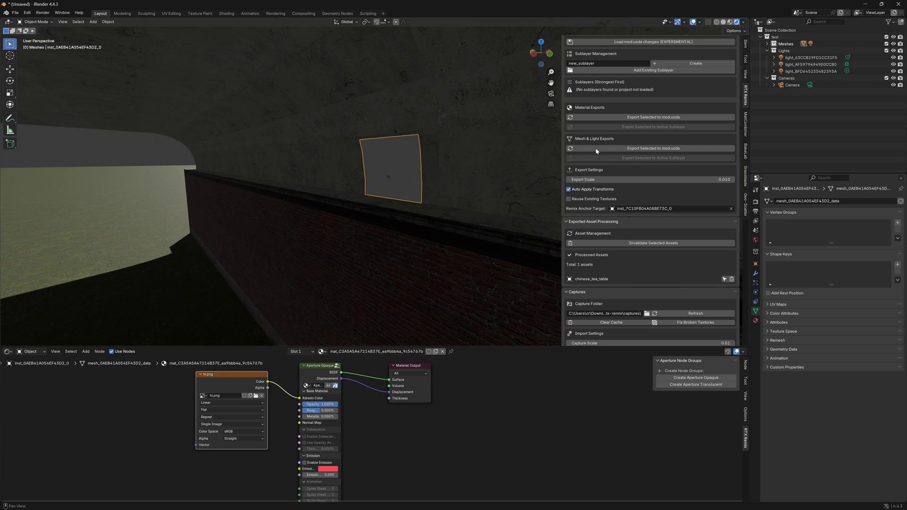
Re-export the selected decal's material to mod.usda and launch the game from the Garry's Mod RTX Launcher
{"action": "left_click", "coordinate": [602, 119]}
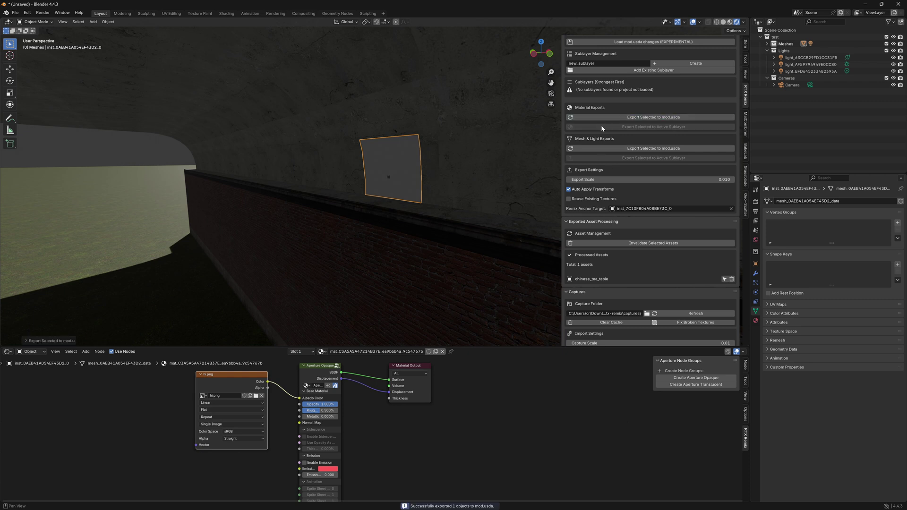
{"action": "left_click", "coordinate": [370, 502]}
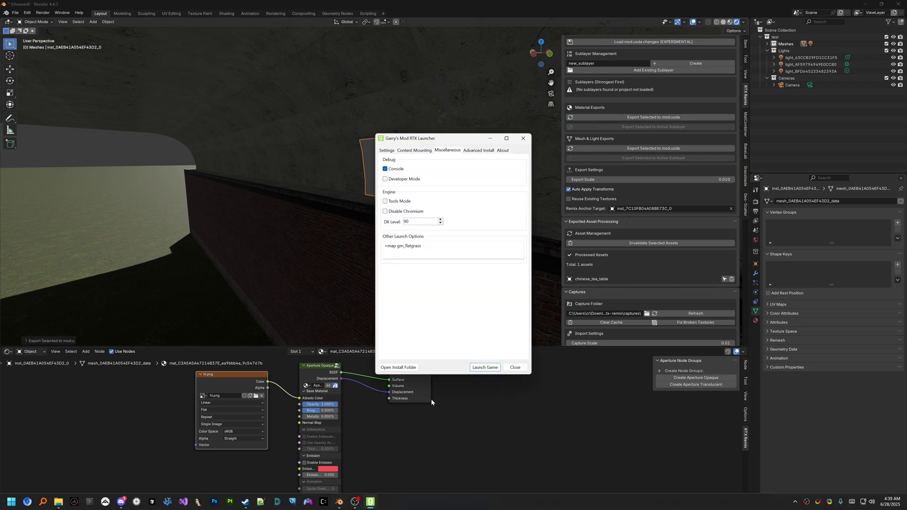
{"action": "left_click", "coordinate": [485, 368]}
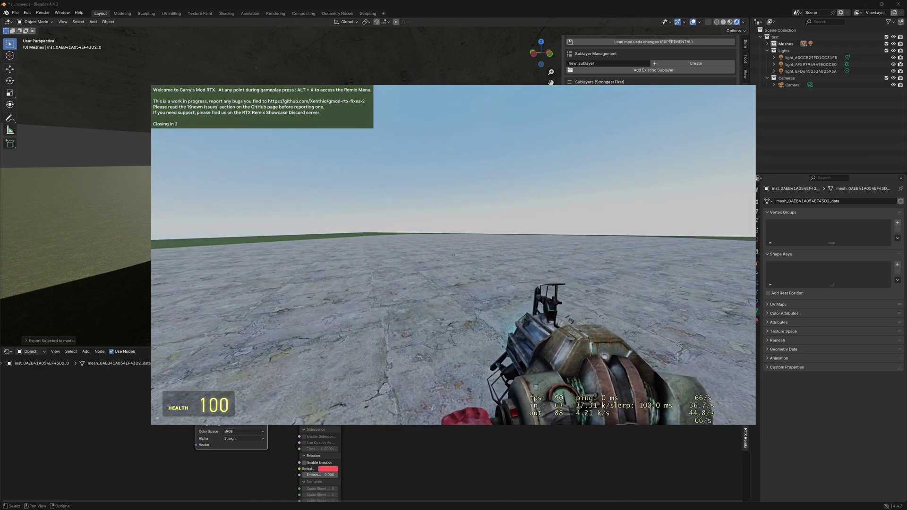
Walk past the tea table to the tunnel wall in Garry's Mod and inspect the retextured decal up close and from further back
{"action": "key", "text": "w"}
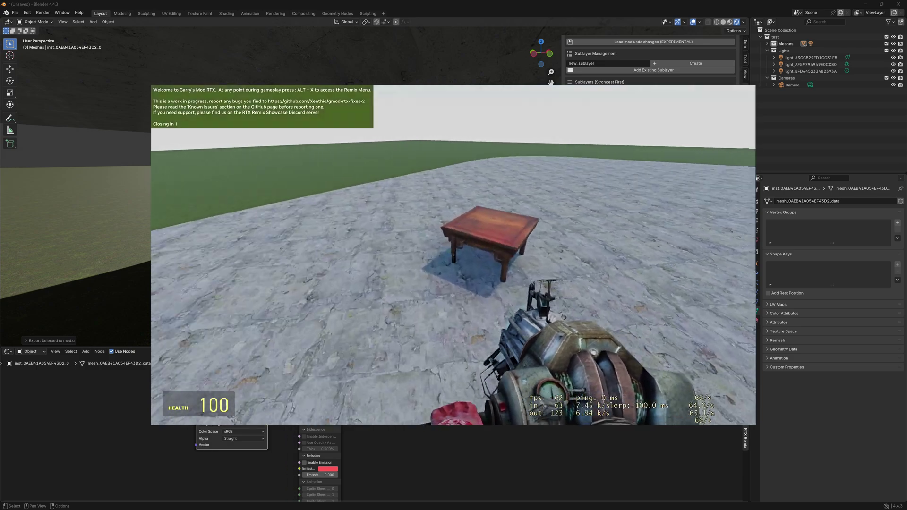
{"action": "key", "text": "w"}
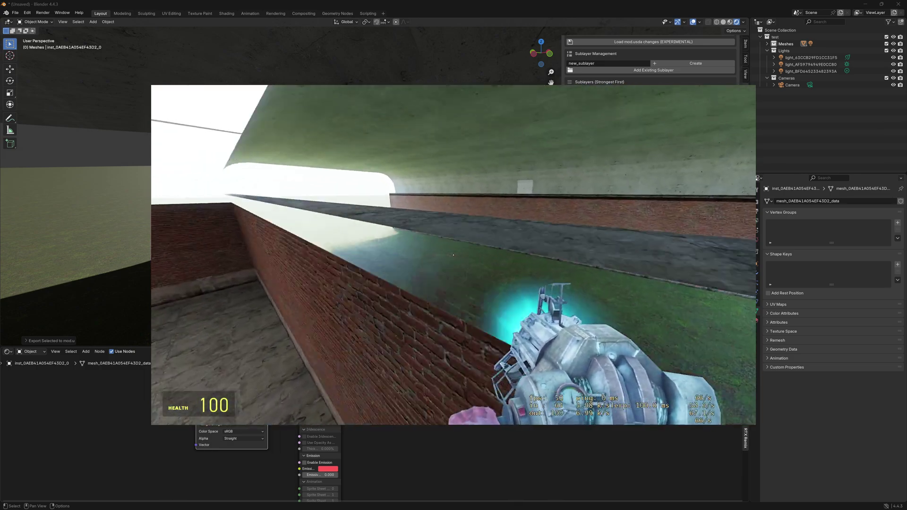
{"action": "key", "text": "w"}
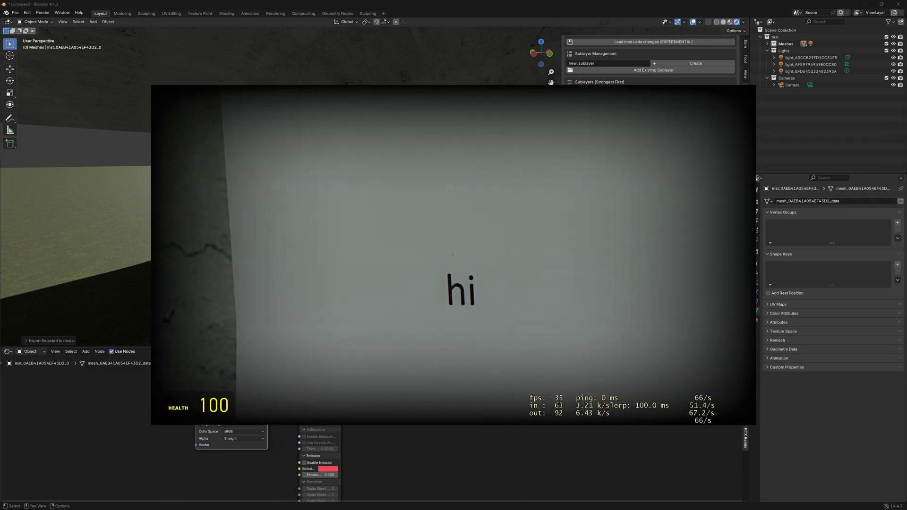
{"action": "key", "text": "s"}
{"action": "key", "text": "2"}
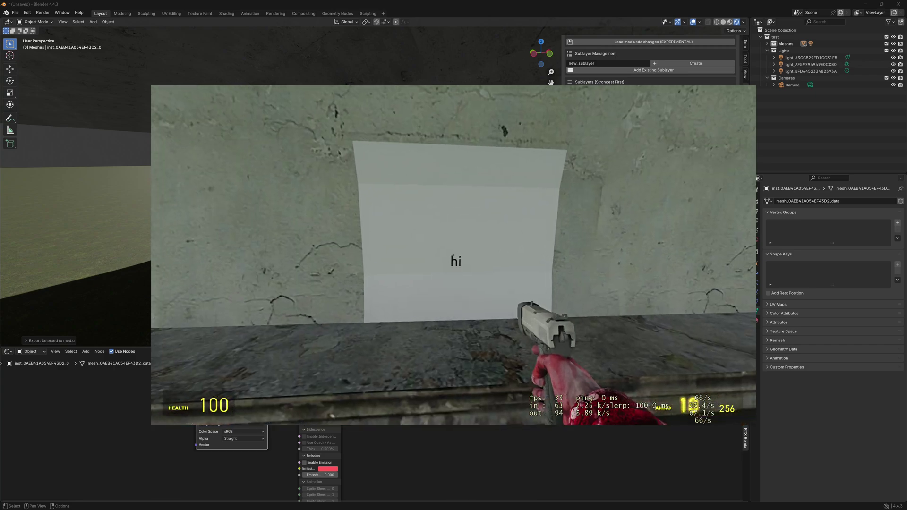
{"action": "key", "text": "s"}
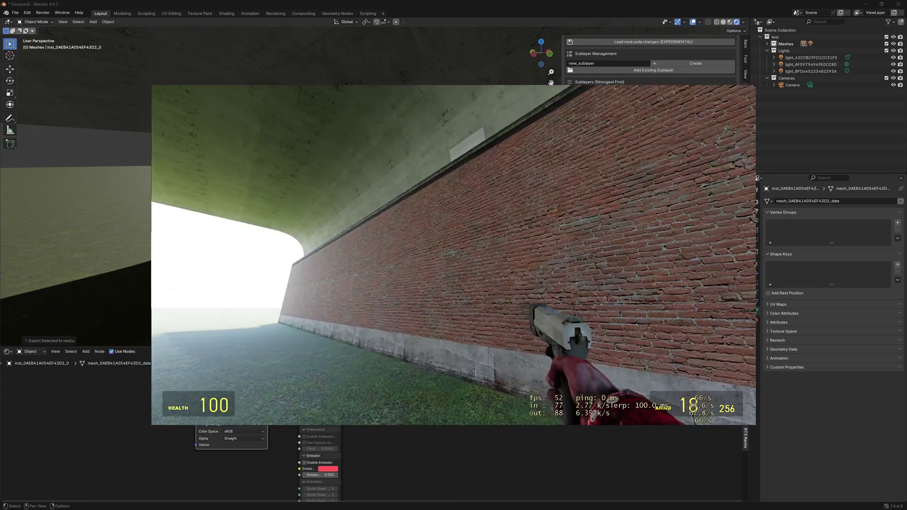